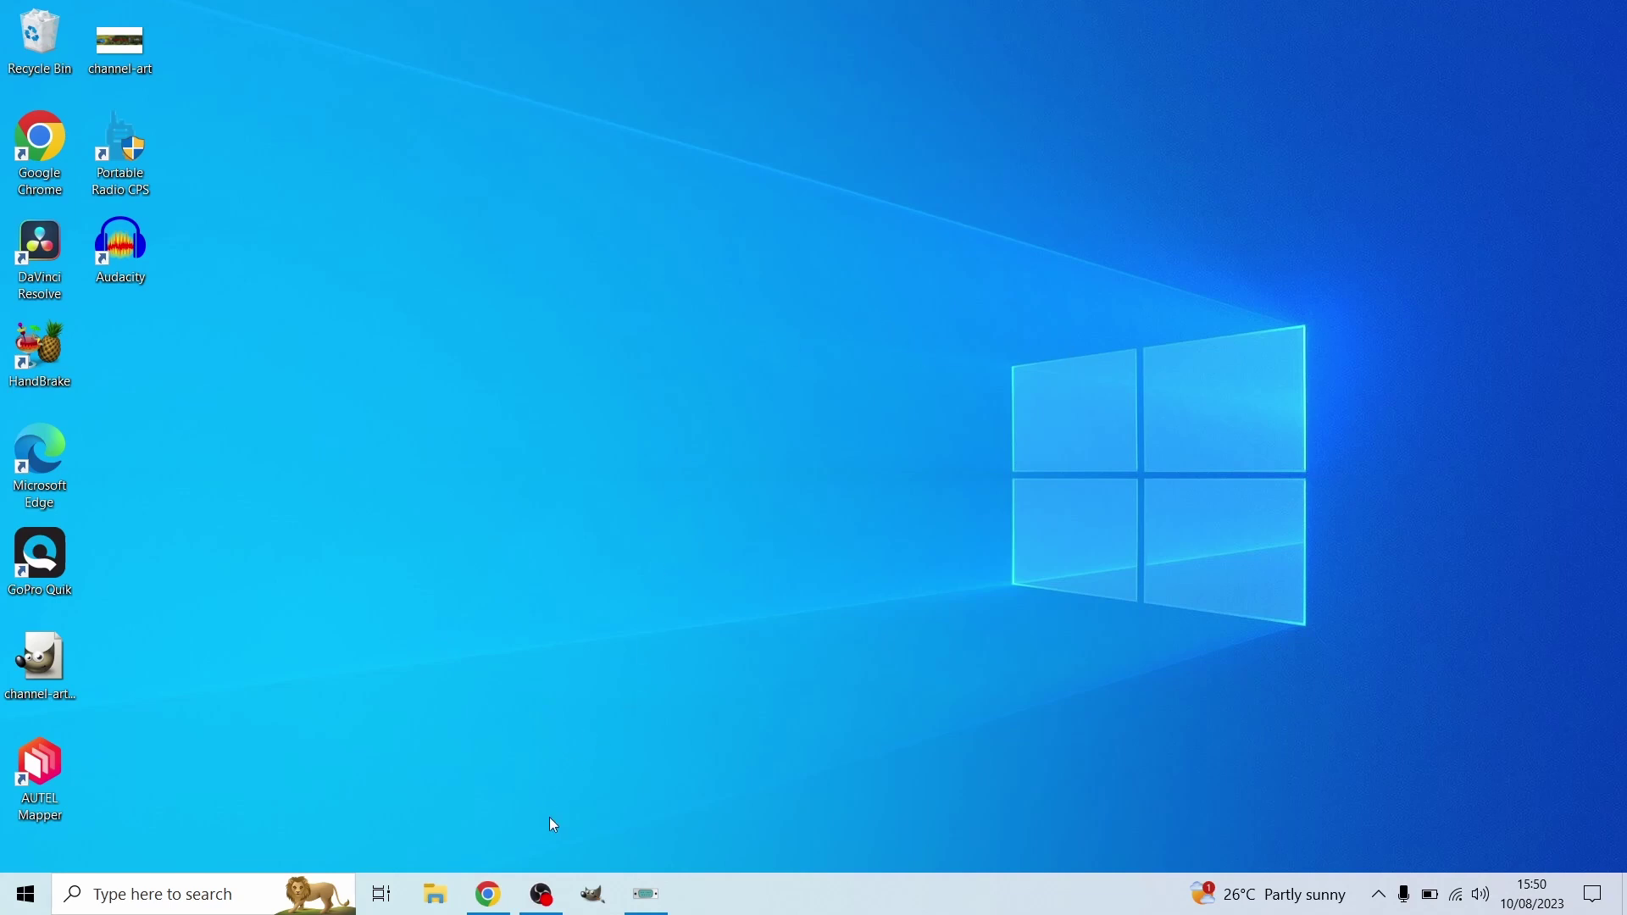
Switch to Chrome, reload the Baofeng download page and download the Installation Guideline of Baofeng Programming Cable & Driver package.
left_click(501, 904)
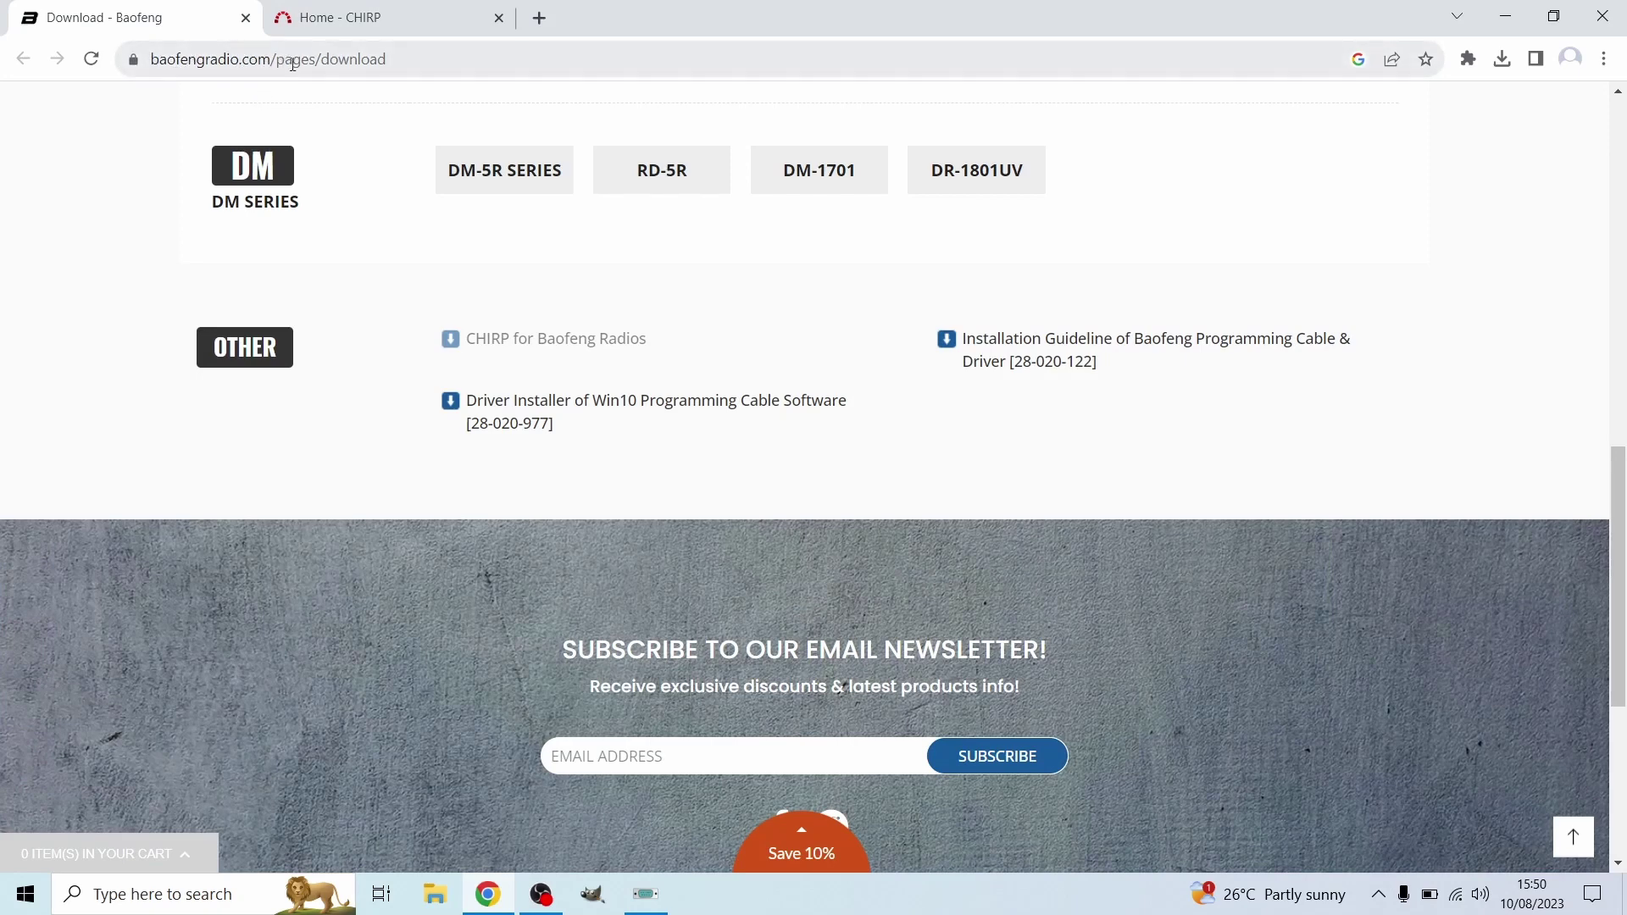
scroll(483, 625, "up", 12)
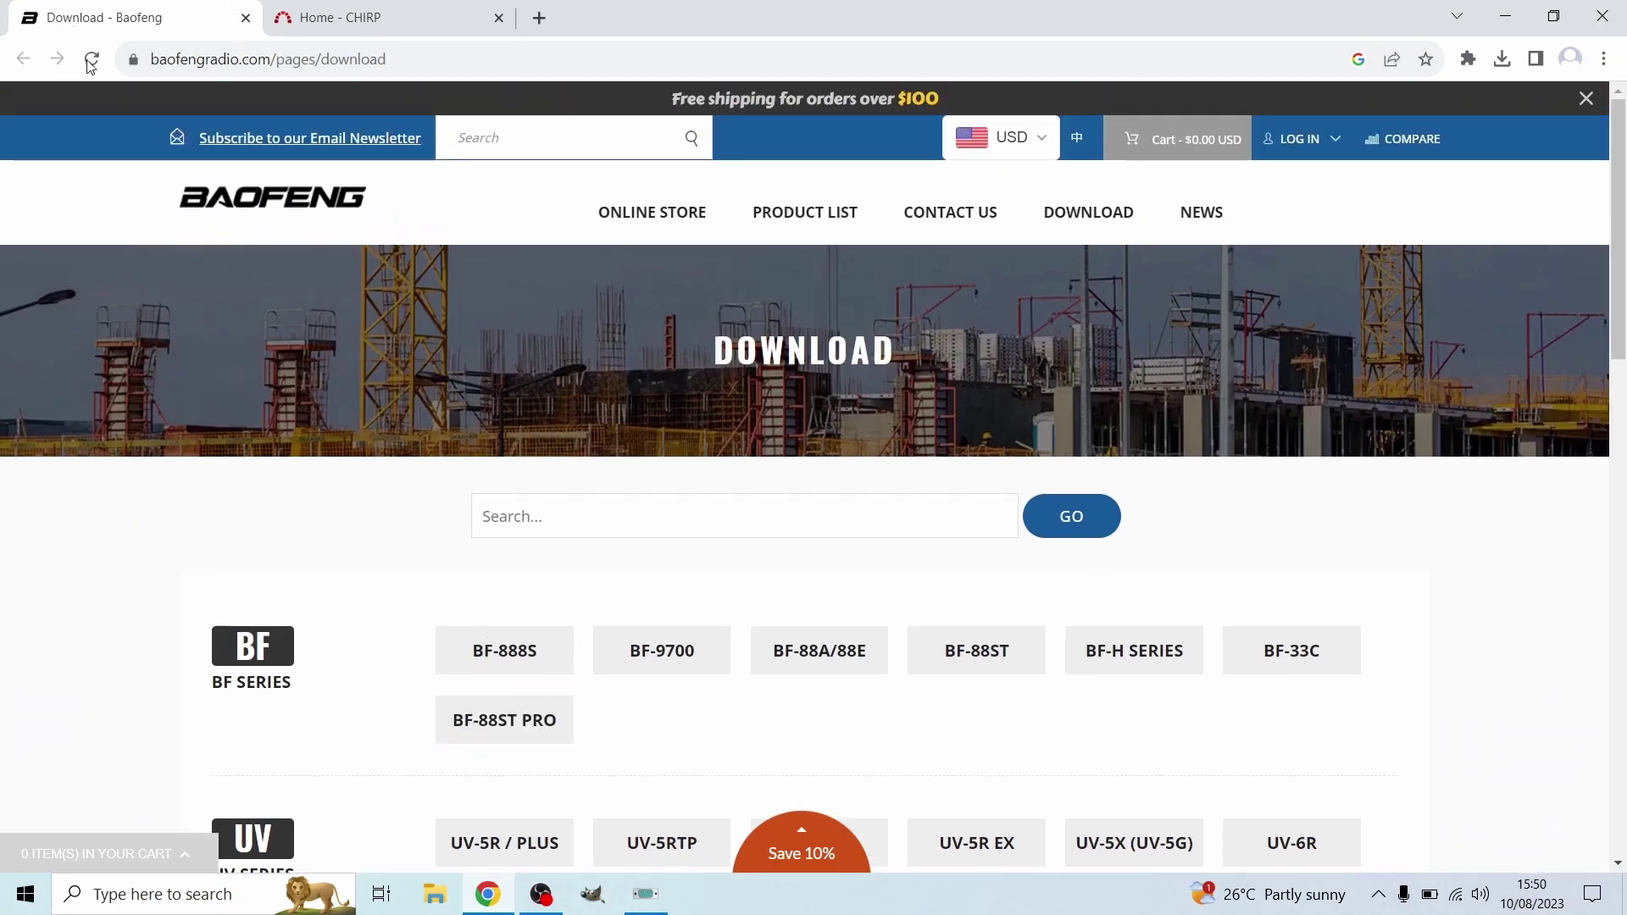
left_click(90, 59)
scroll(780, 507, "down", 10)
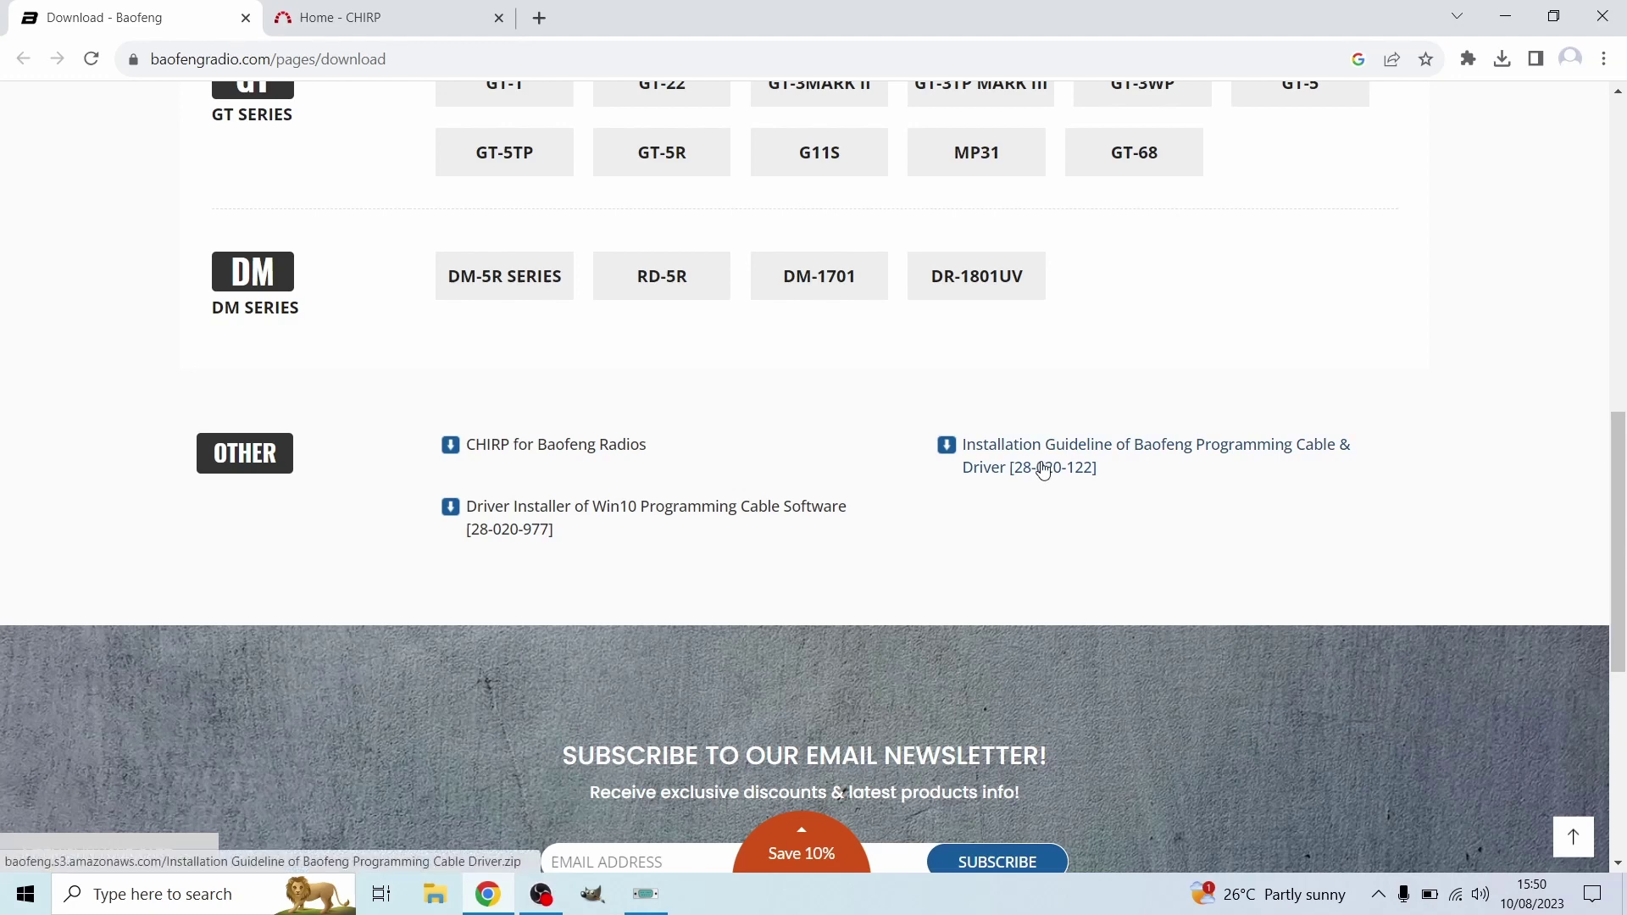
left_click(1044, 471)
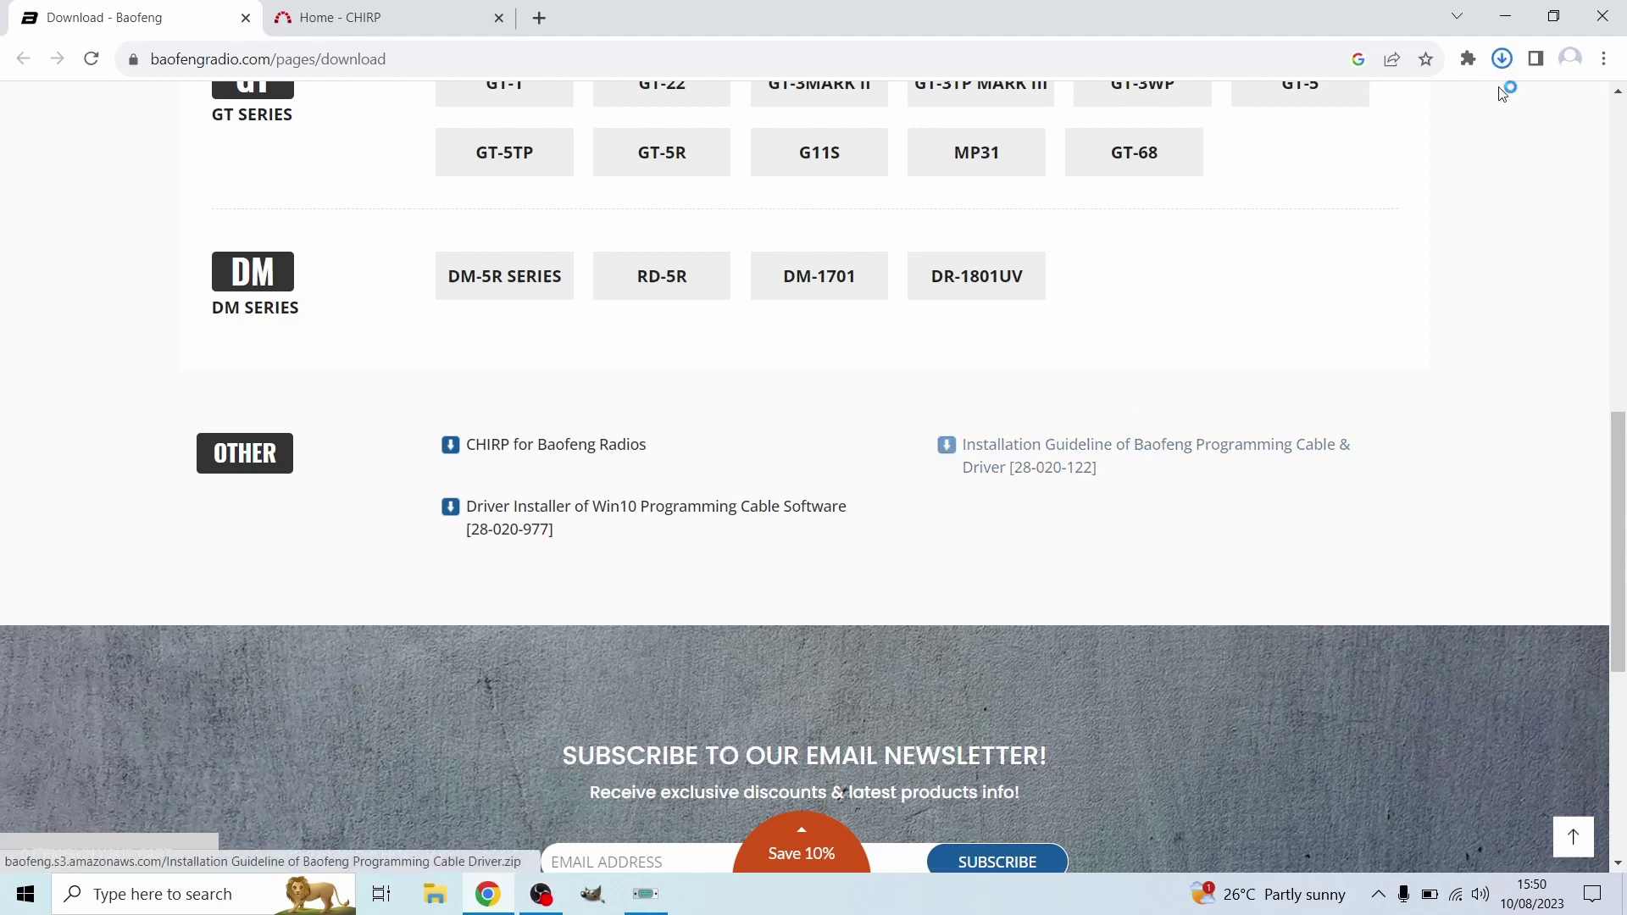
Open the downloaded cable driver archive, inspect its folder down to Cable Driver.EXE, and close the archive.
left_click(1501, 59)
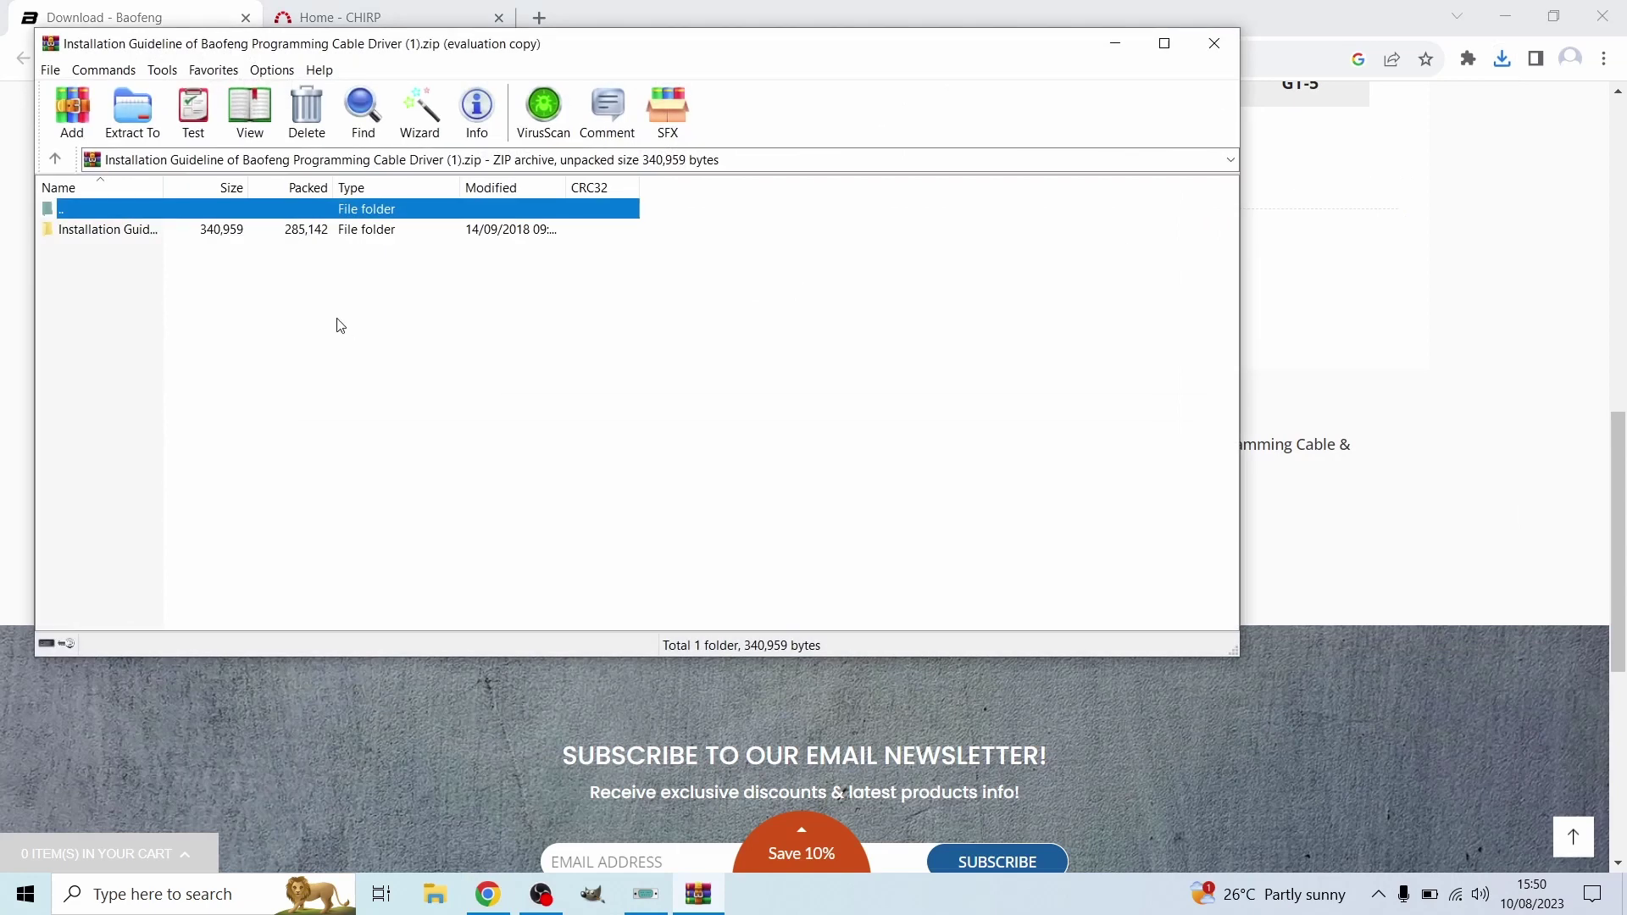
left_click(778, 269)
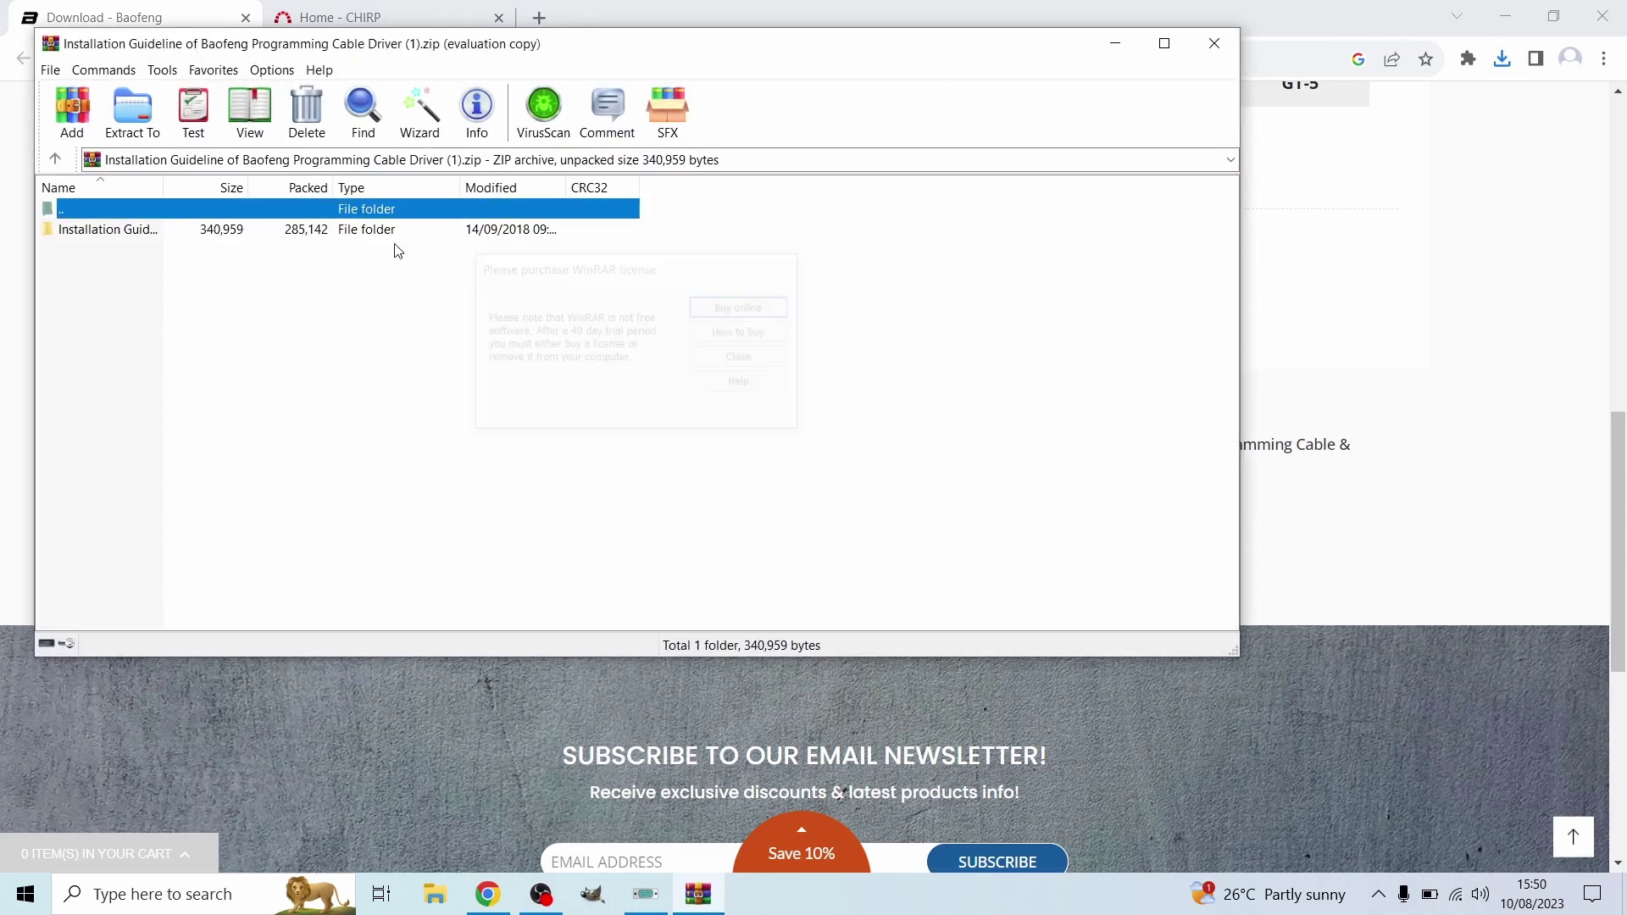
double_click(188, 231)
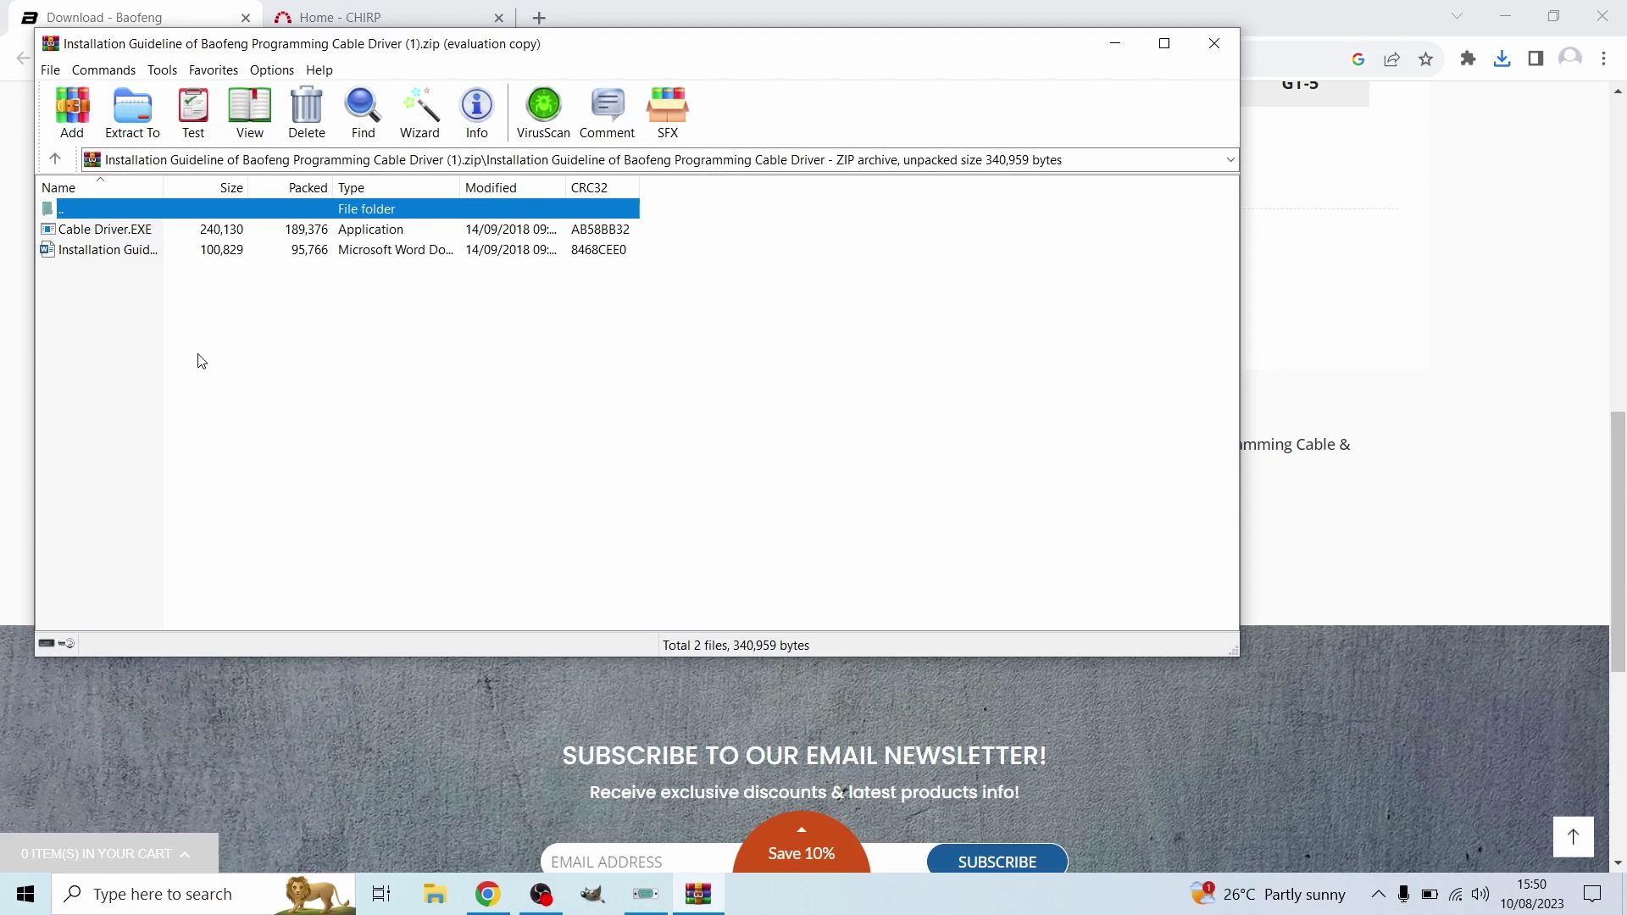
left_click(91, 234)
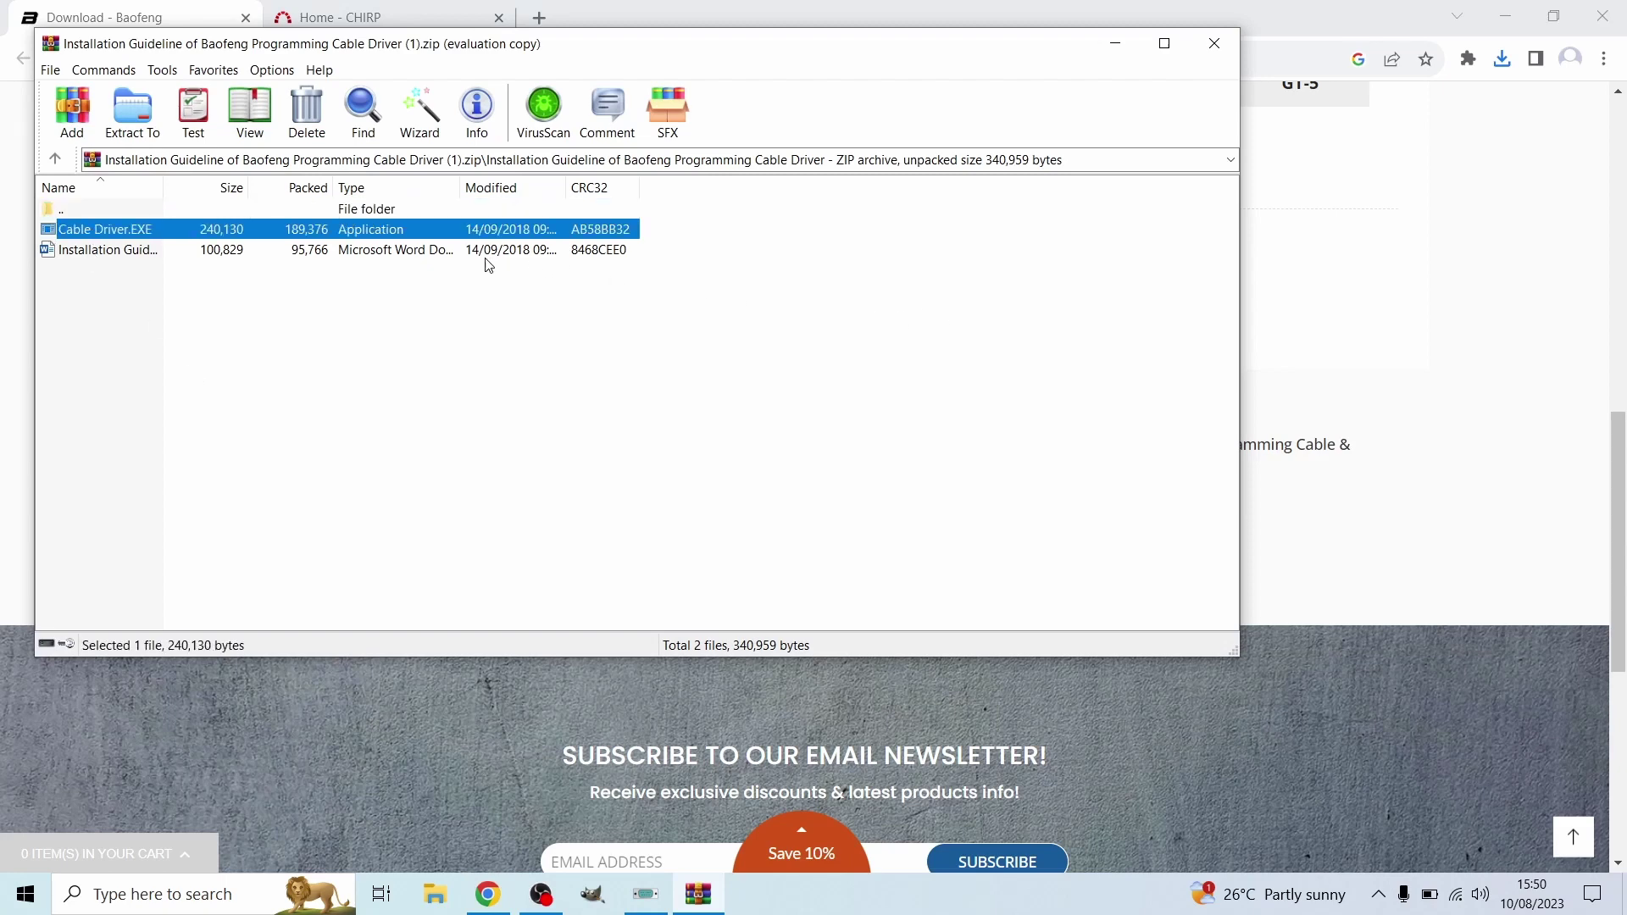
left_click(1214, 57)
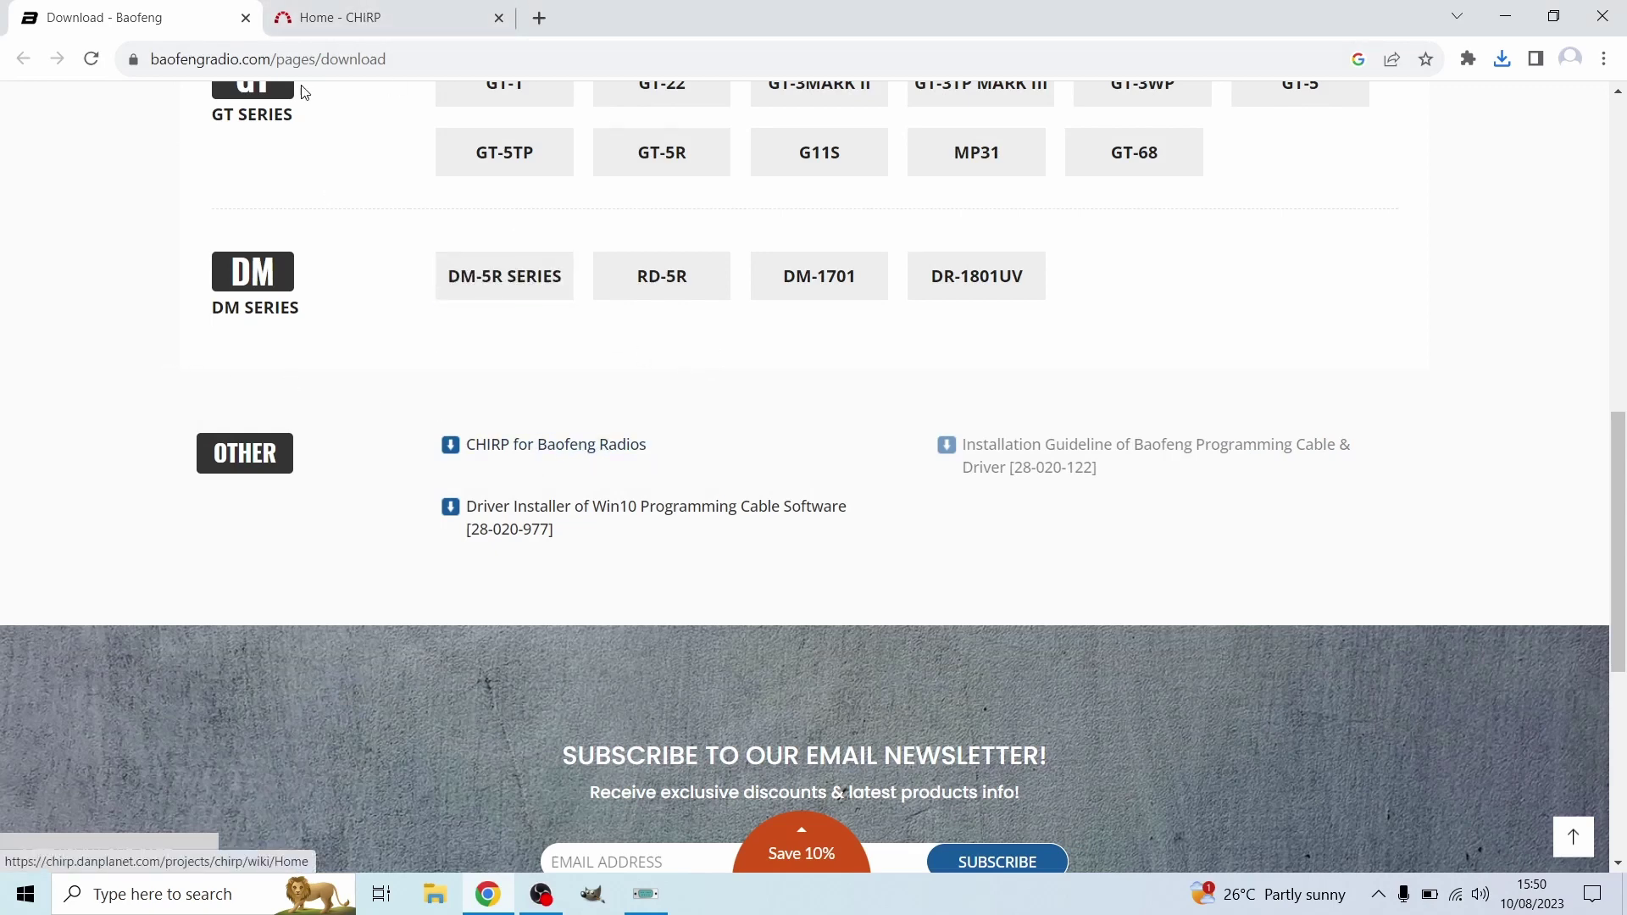
Go to the CHIRP website's download page and open the latest CHIRP-next build.
left_click(337, 18)
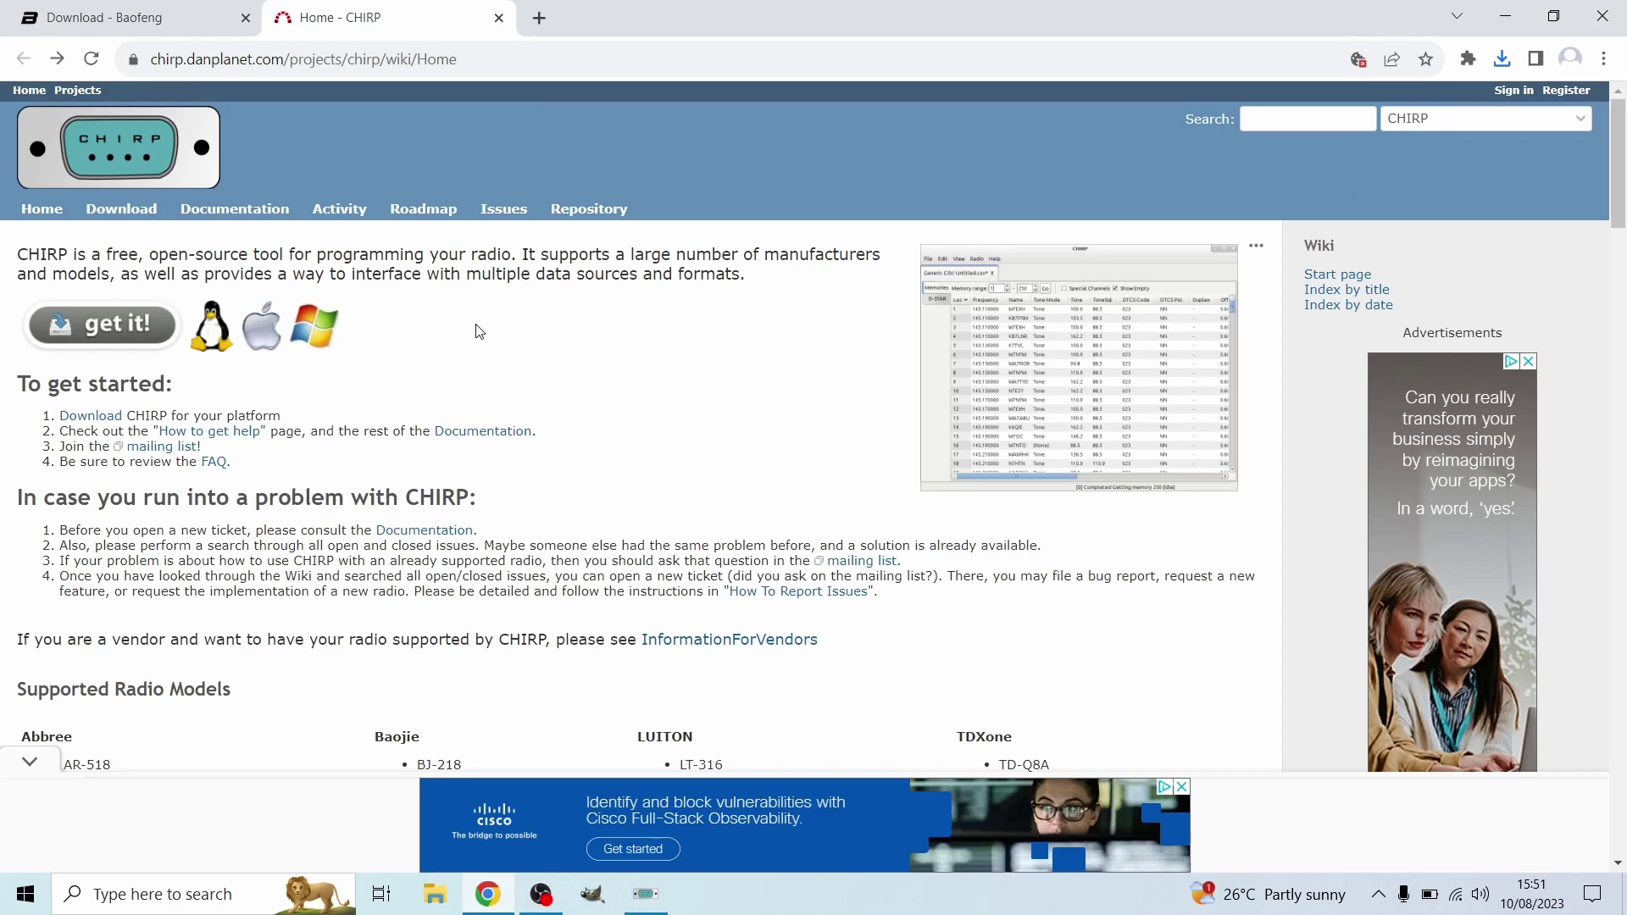
left_click(133, 217)
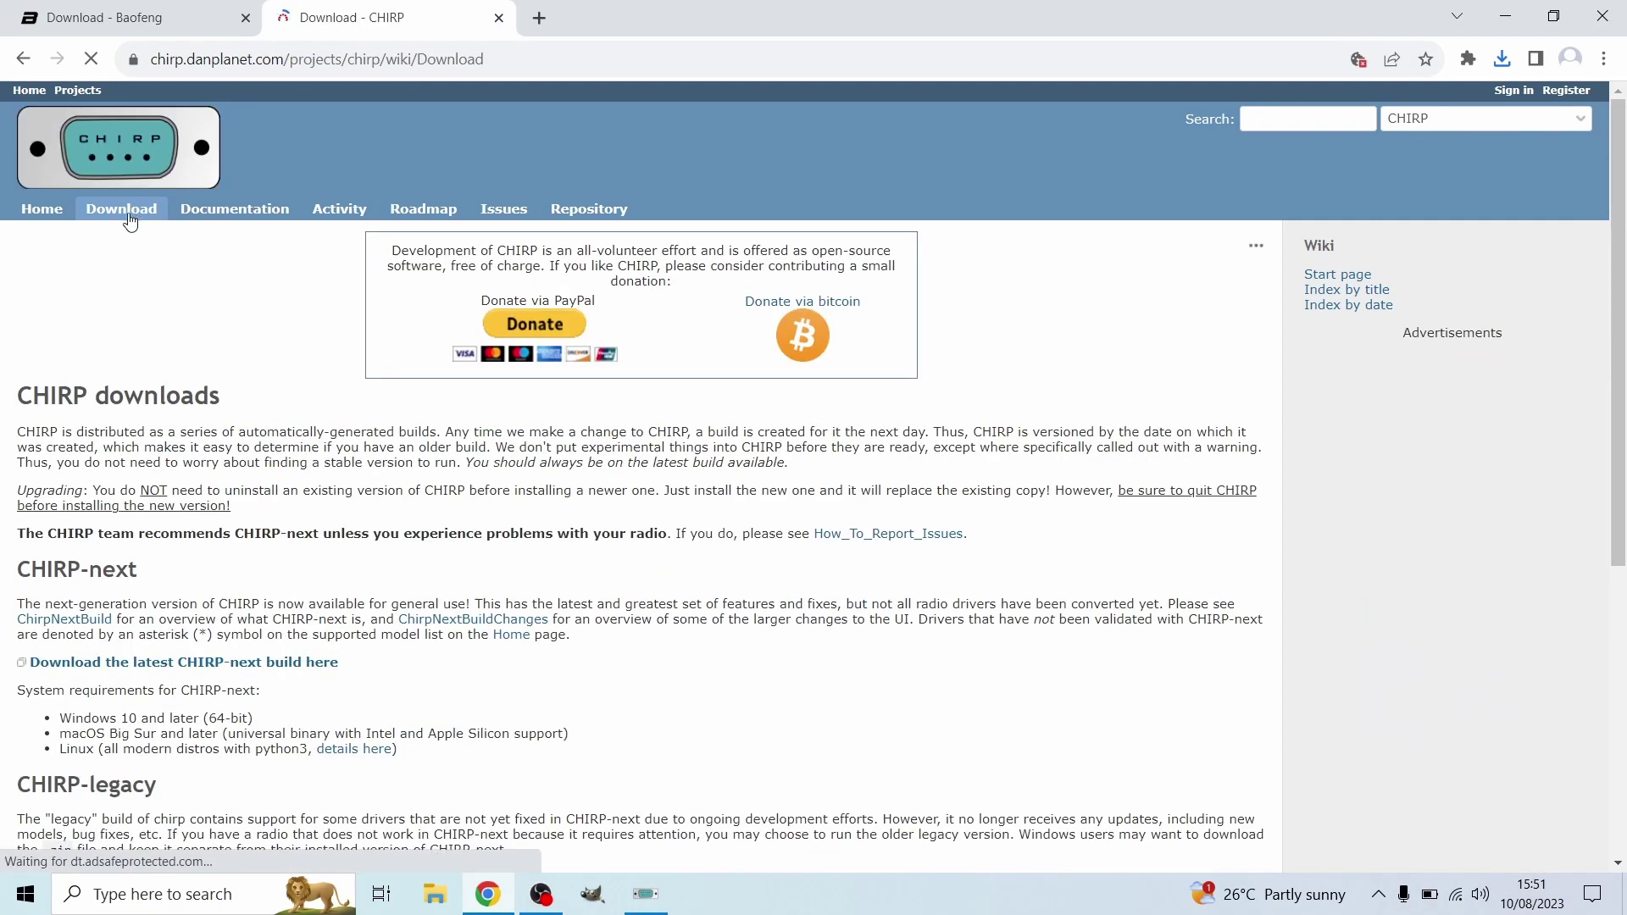
scroll(135, 356, "down", 3)
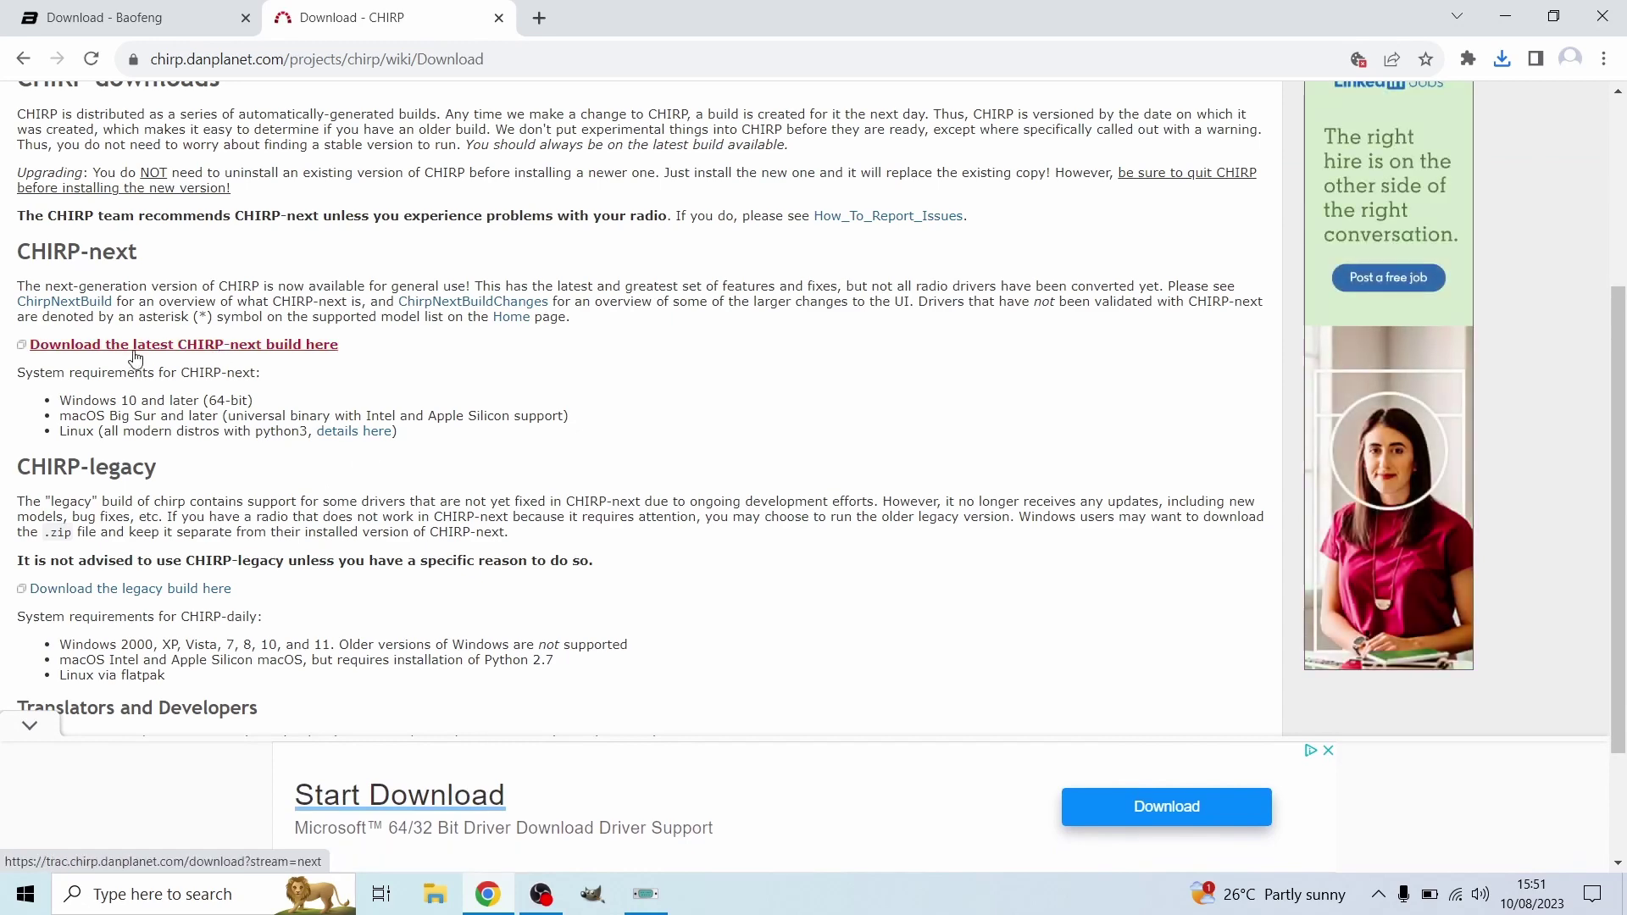
left_click(101, 355)
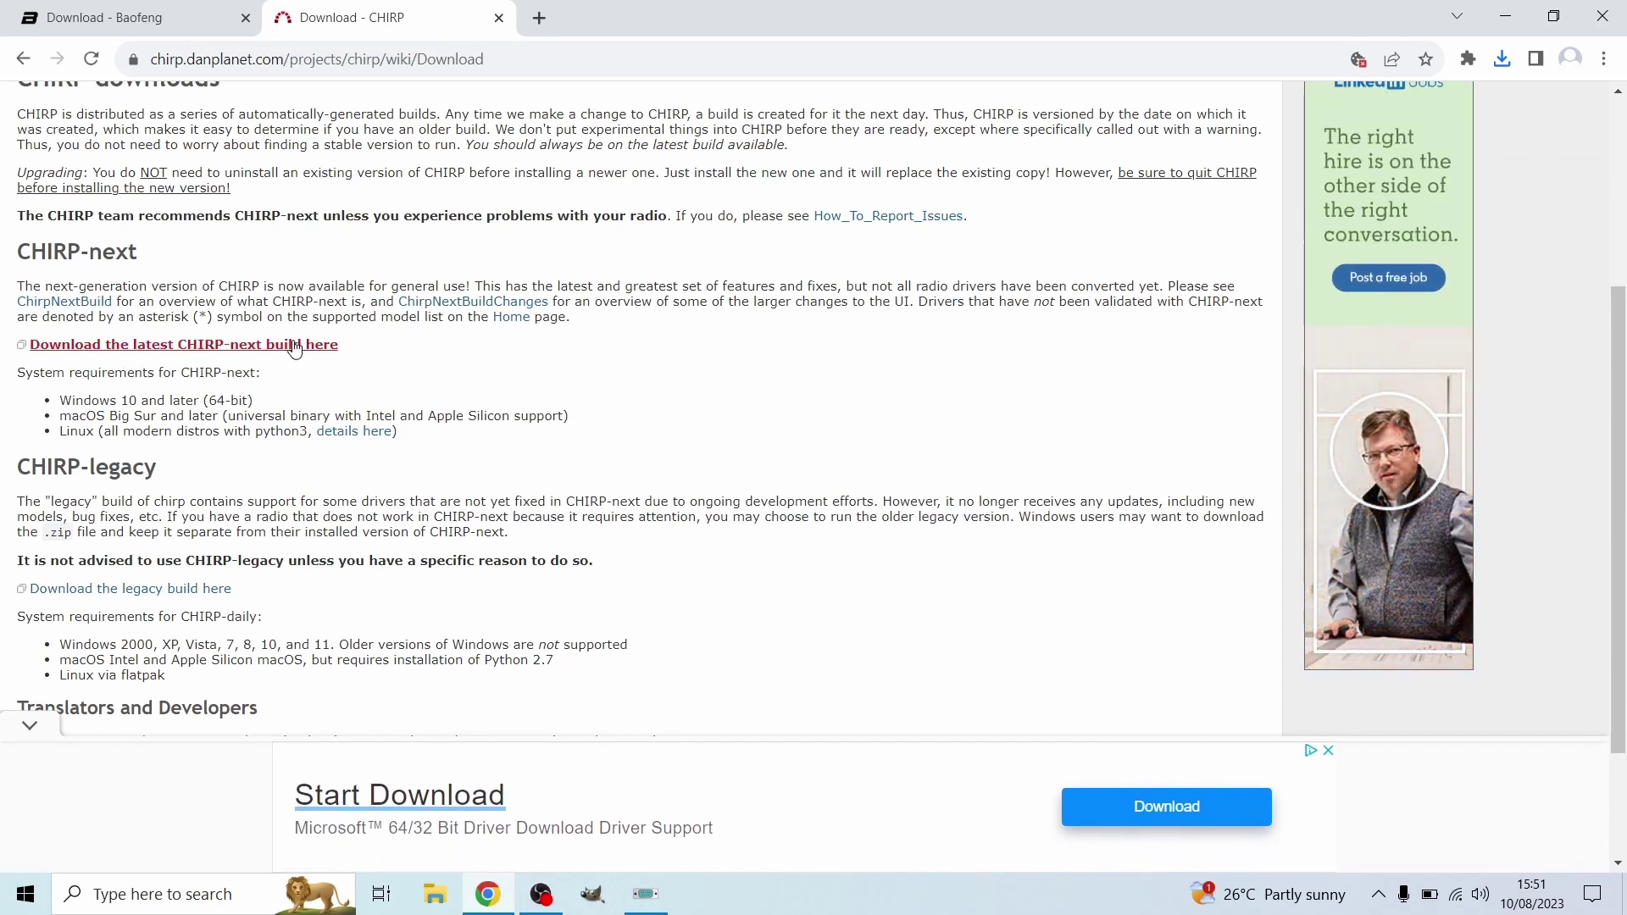
left_click(294, 345)
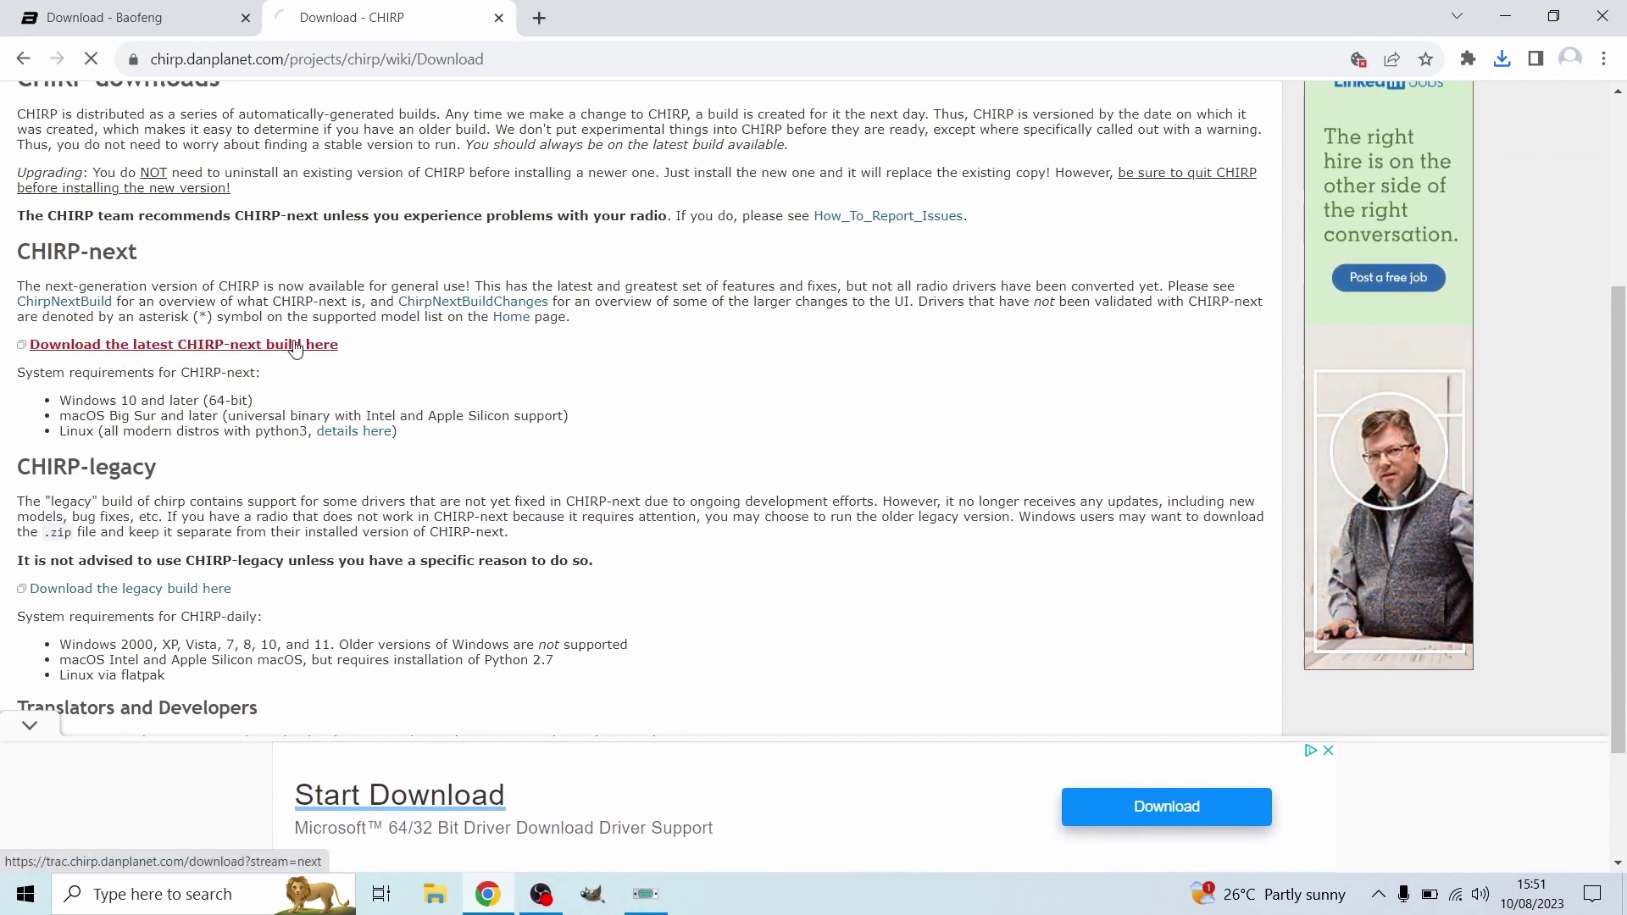
Start and cancel the download of chirp-next-20230810-installer.exe, and close the CHIRP page to return to the desktop.
scroll(975, 458, "down", 1)
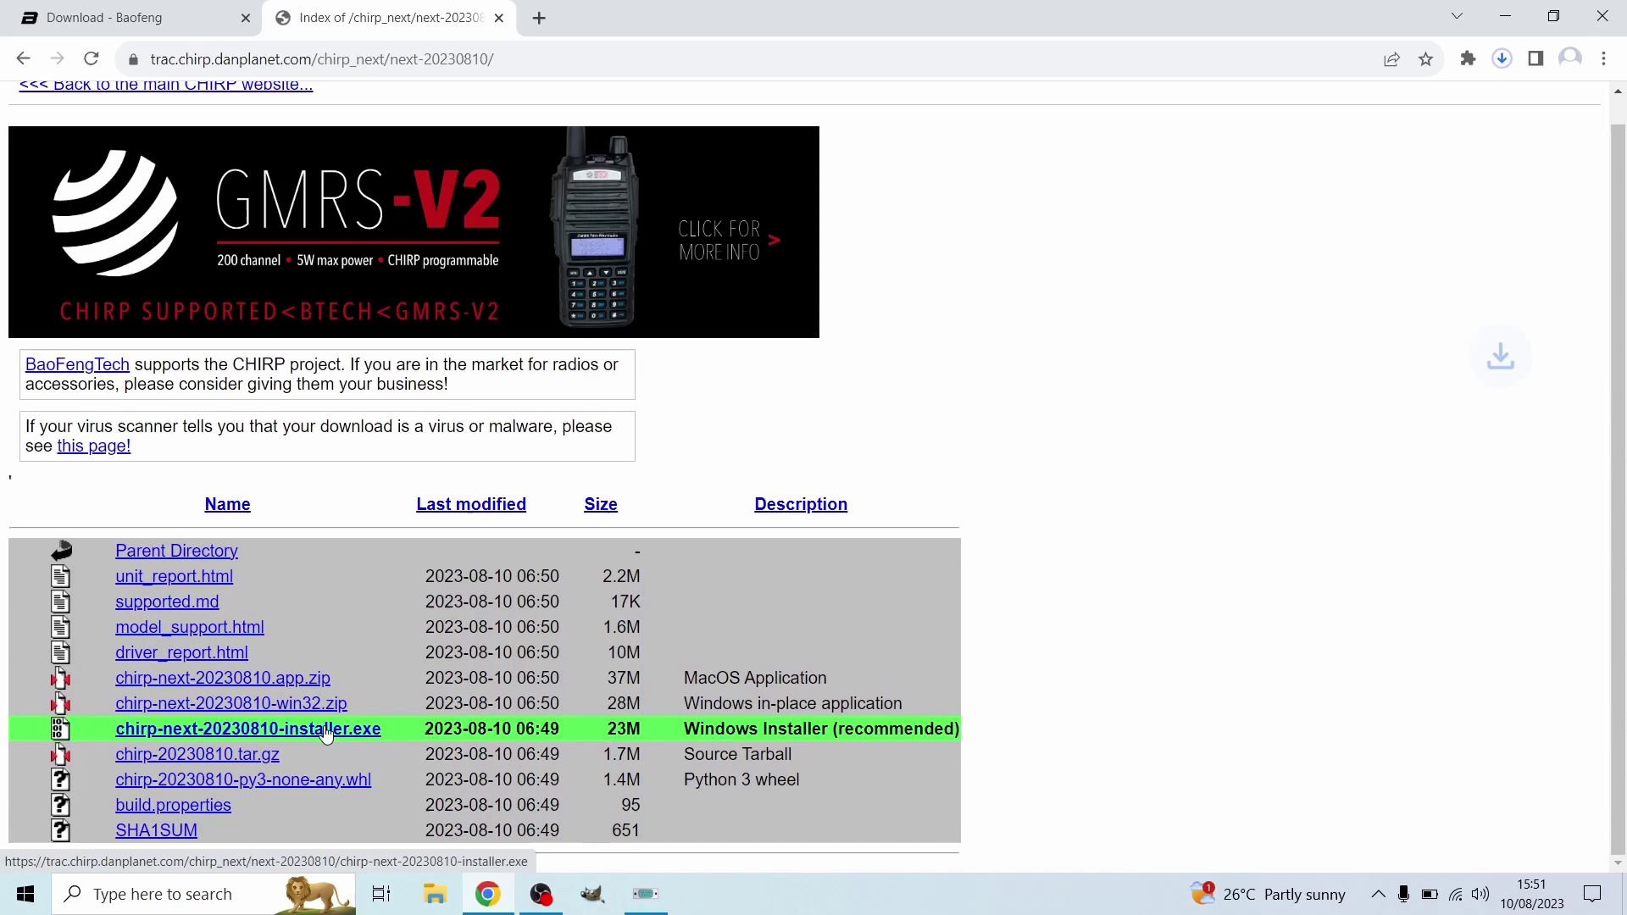
left_click(1501, 61)
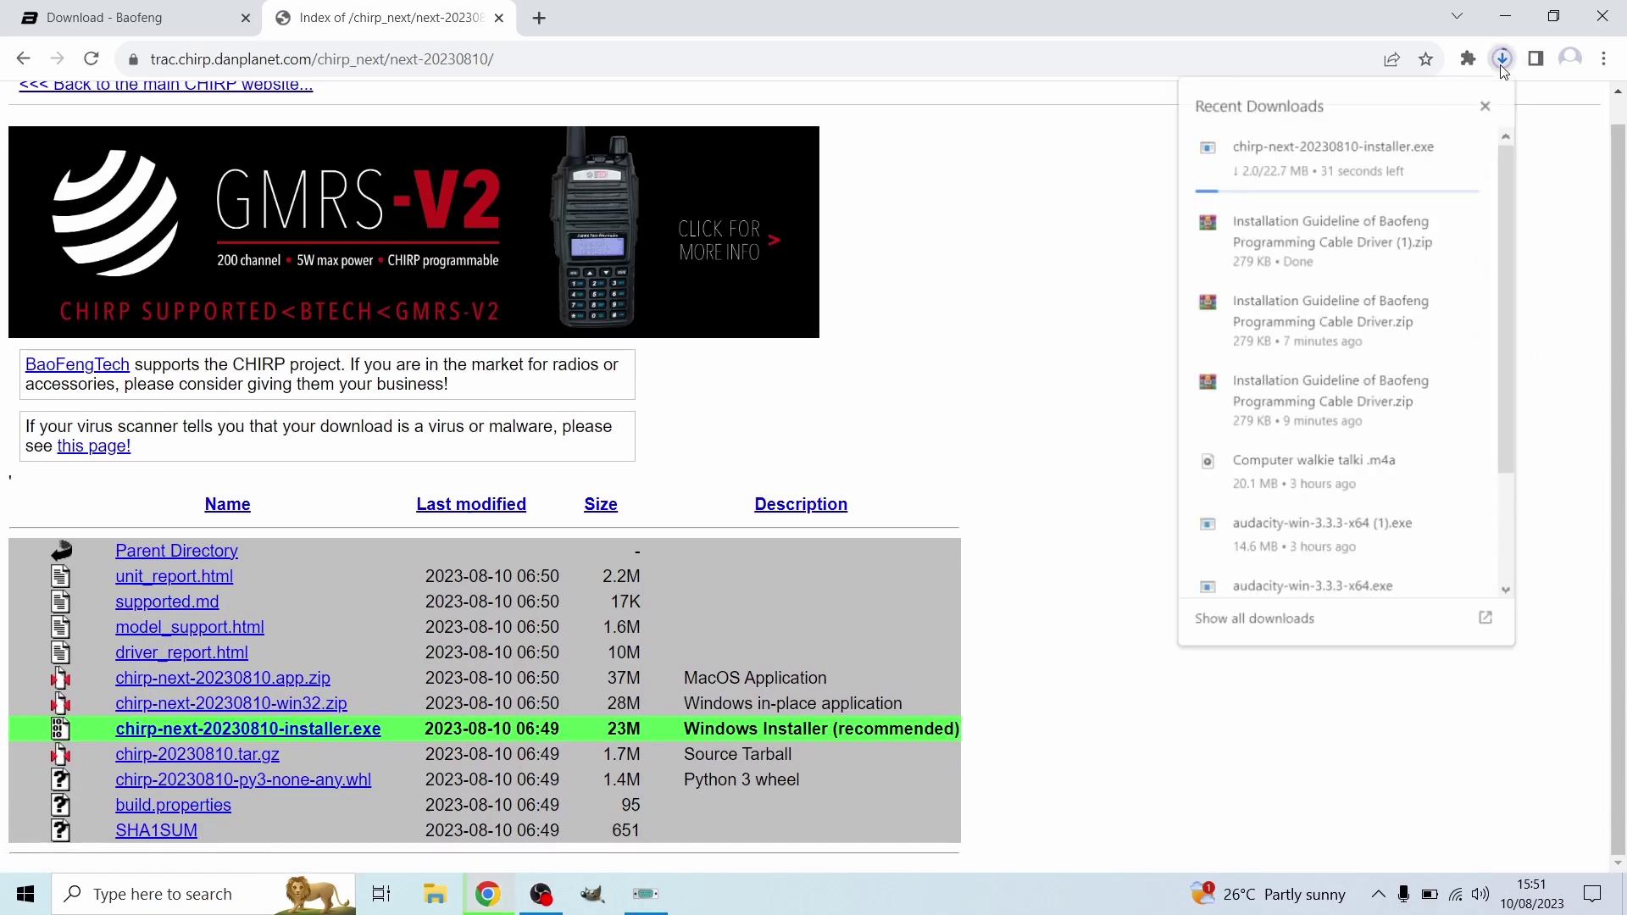
left_click(1474, 154)
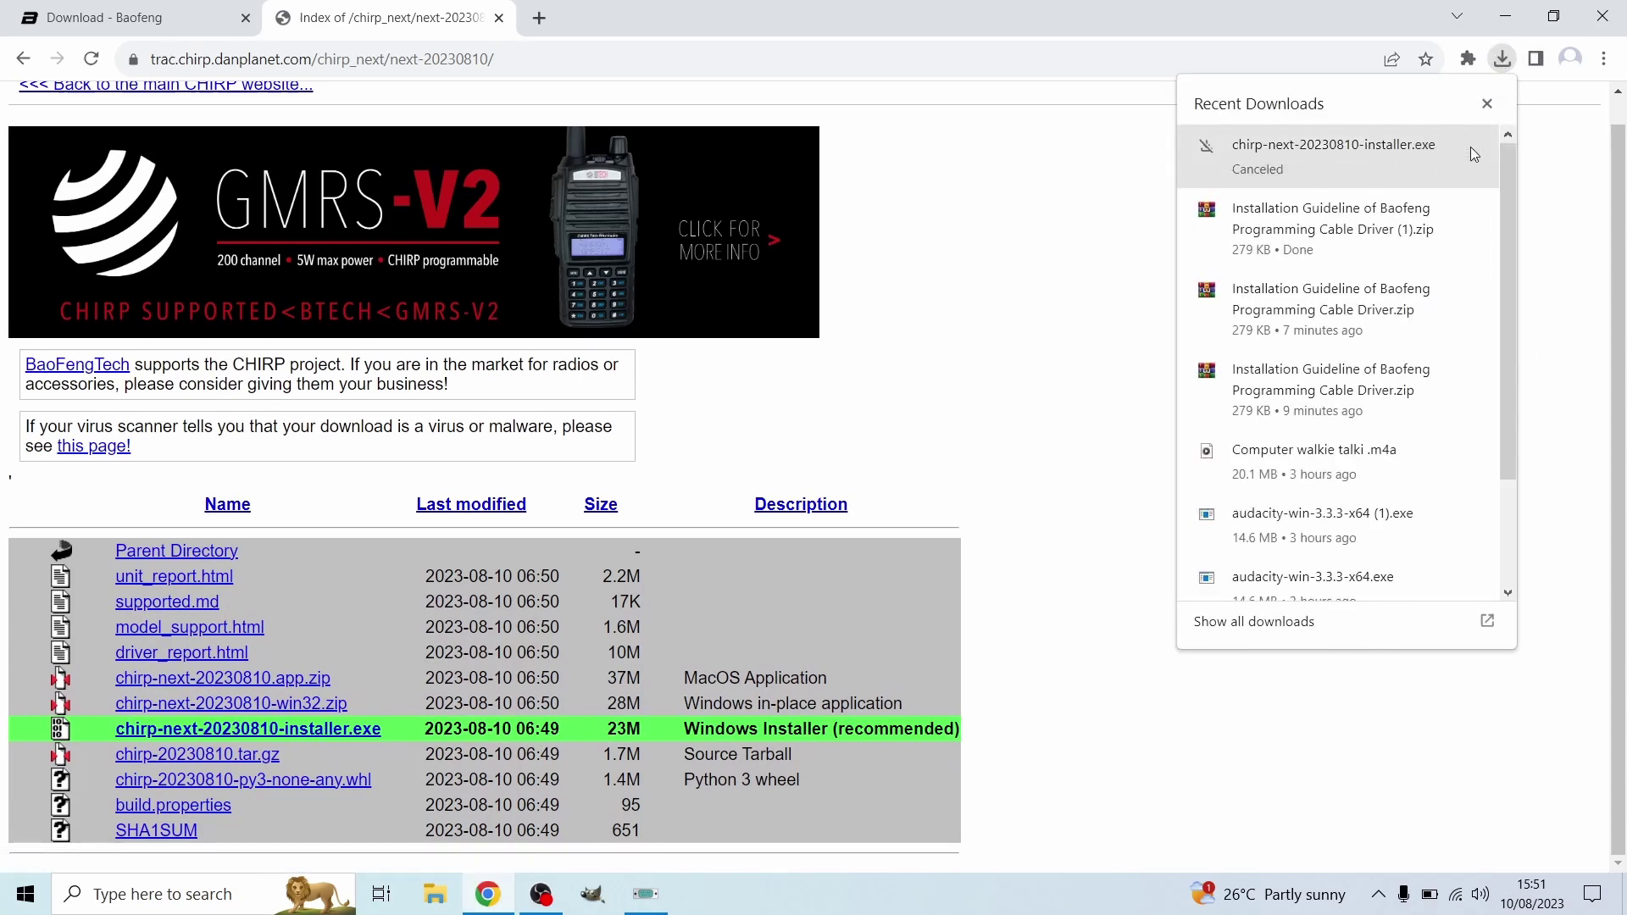
left_click(500, 20)
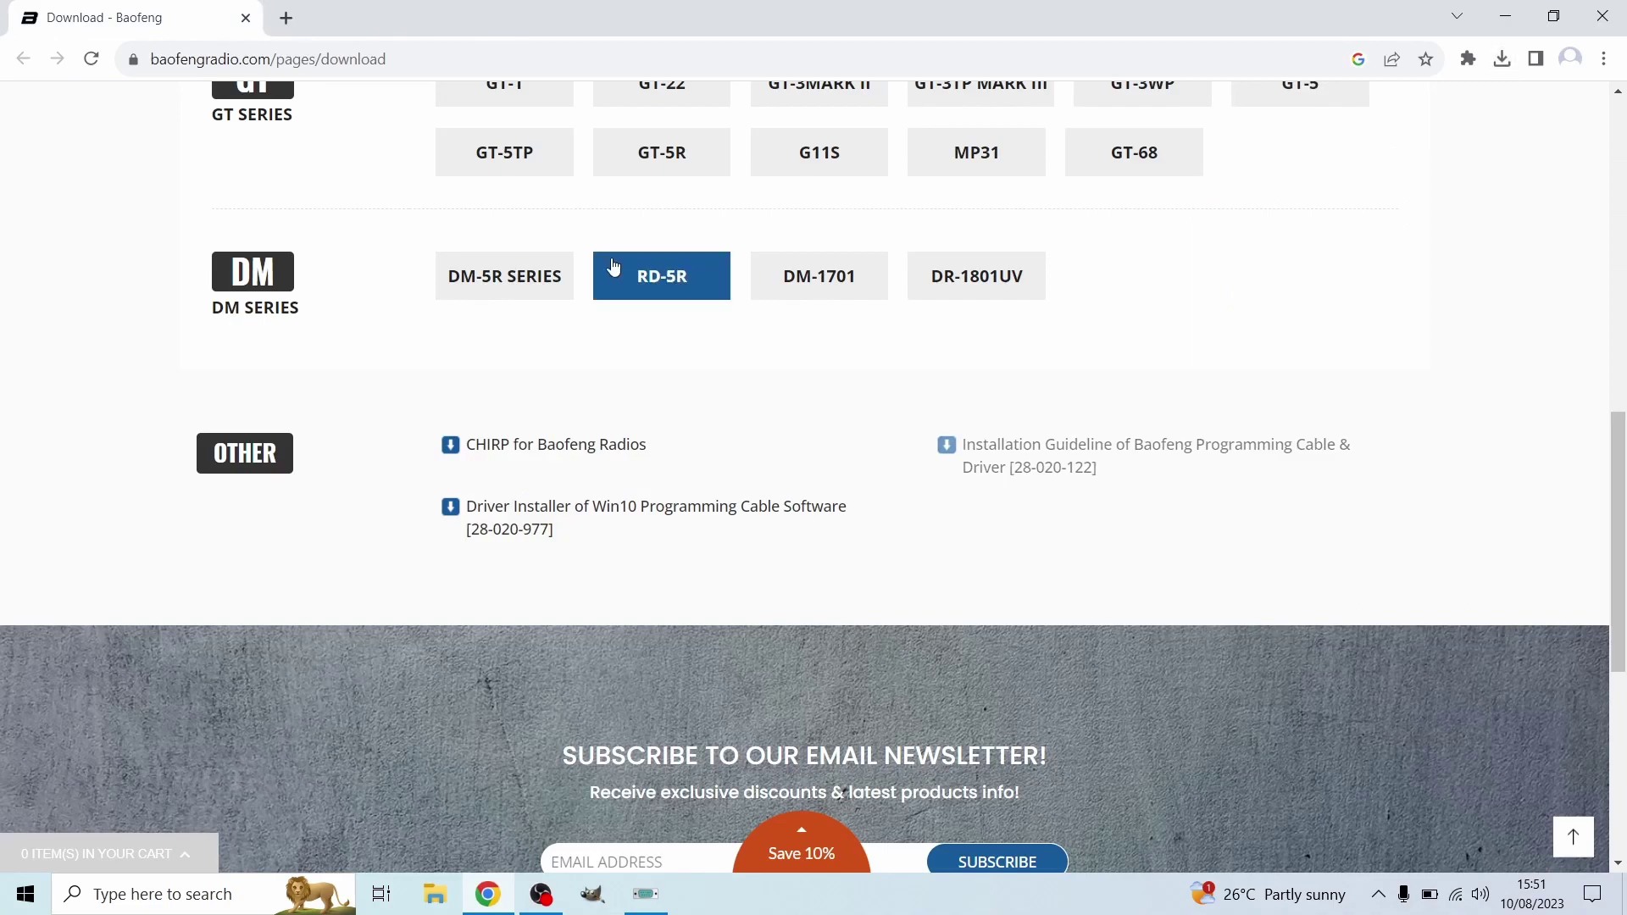
key("super+d")
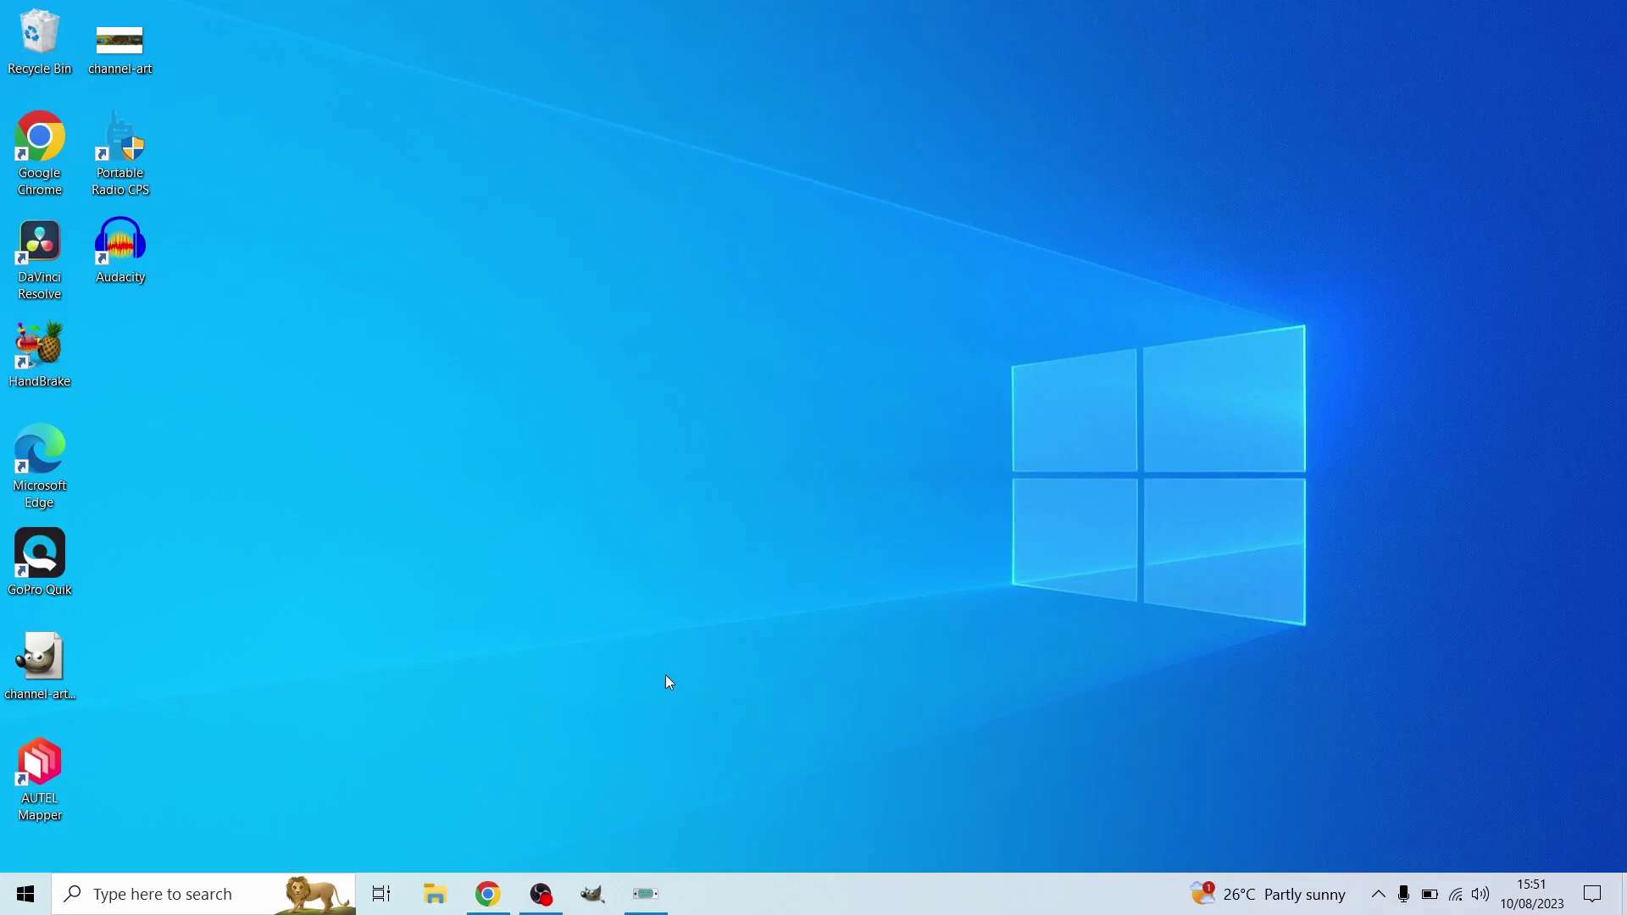
Switch to CHIRP and set up a download from the radio with port USB-SERIAL CH340 (COM5), vendor Quansheng and model UV-K5.
left_click(661, 910)
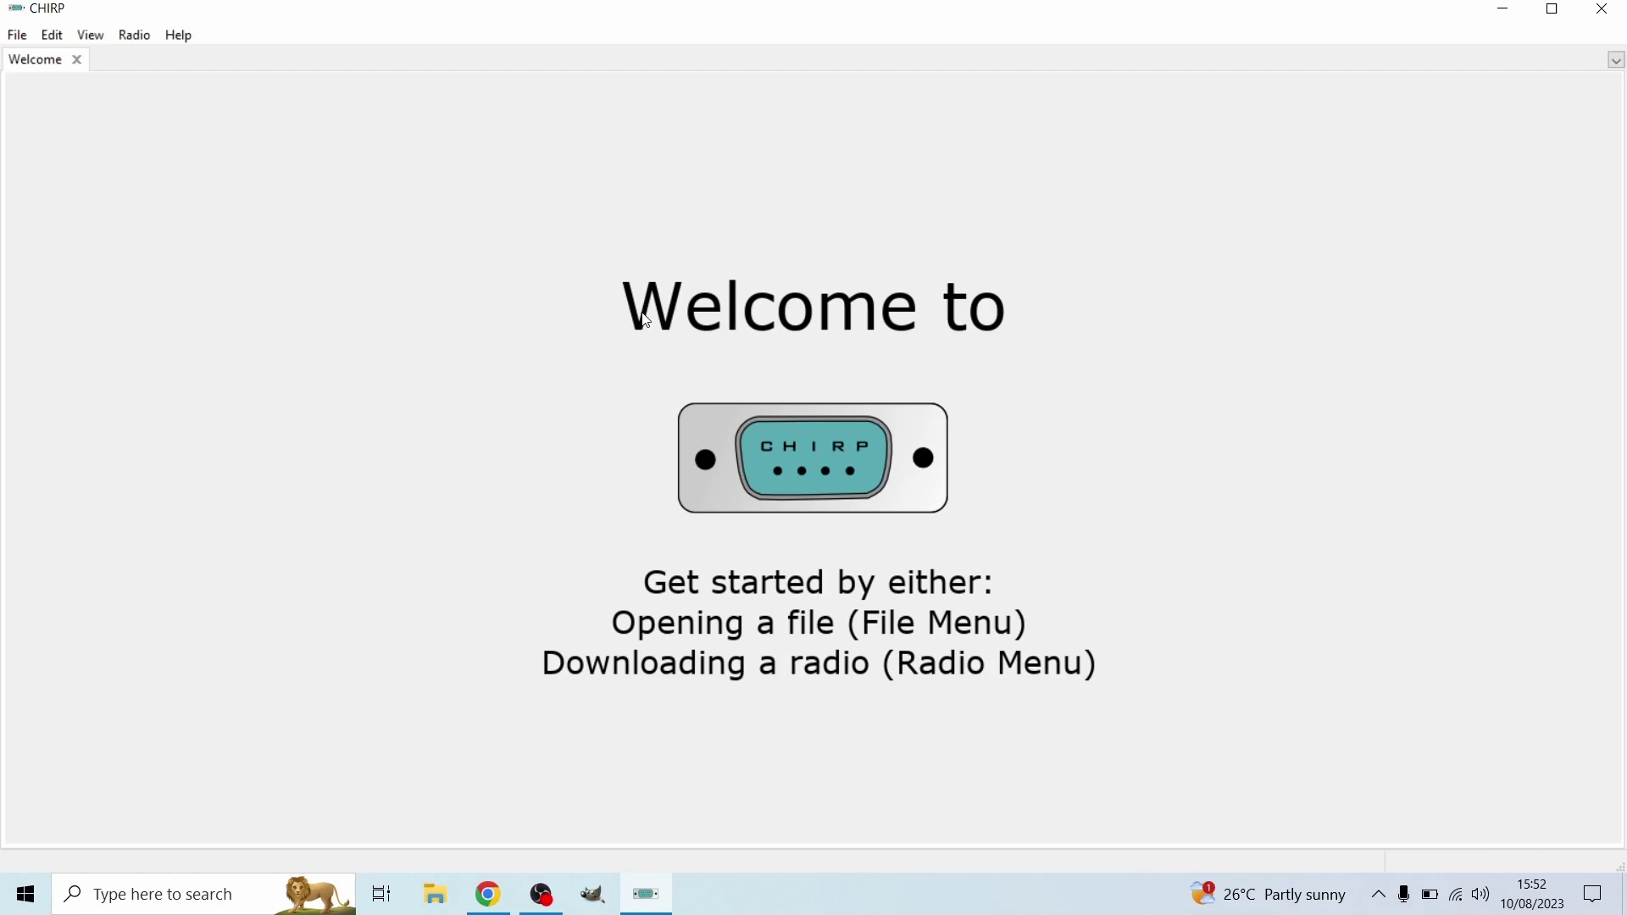
left_click(135, 35)
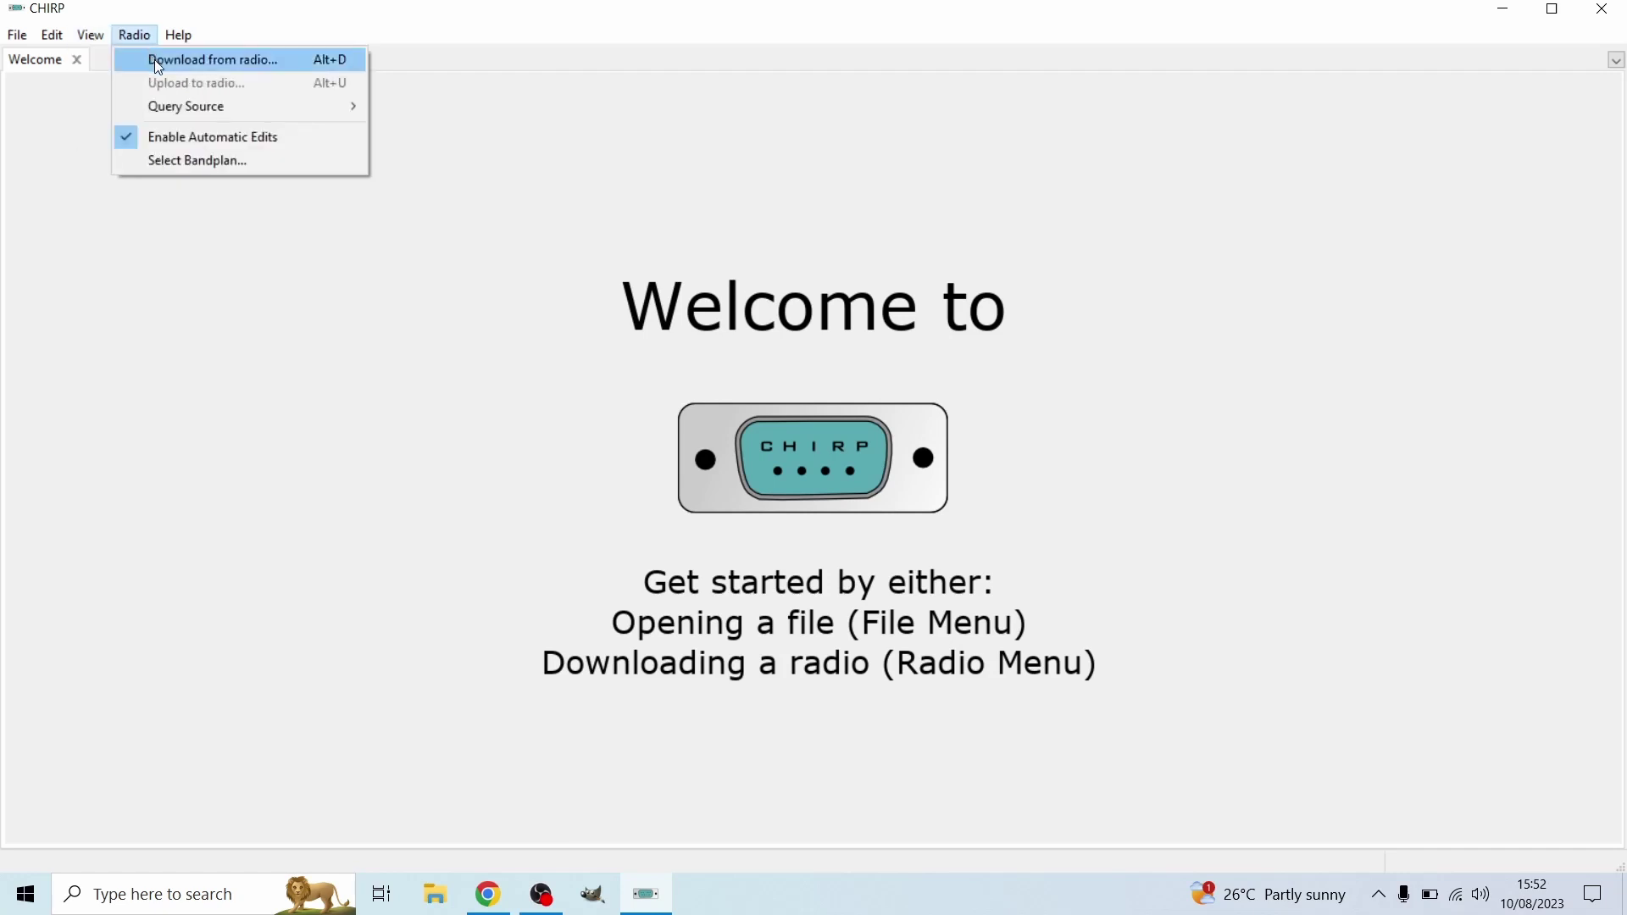
left_click(150, 59)
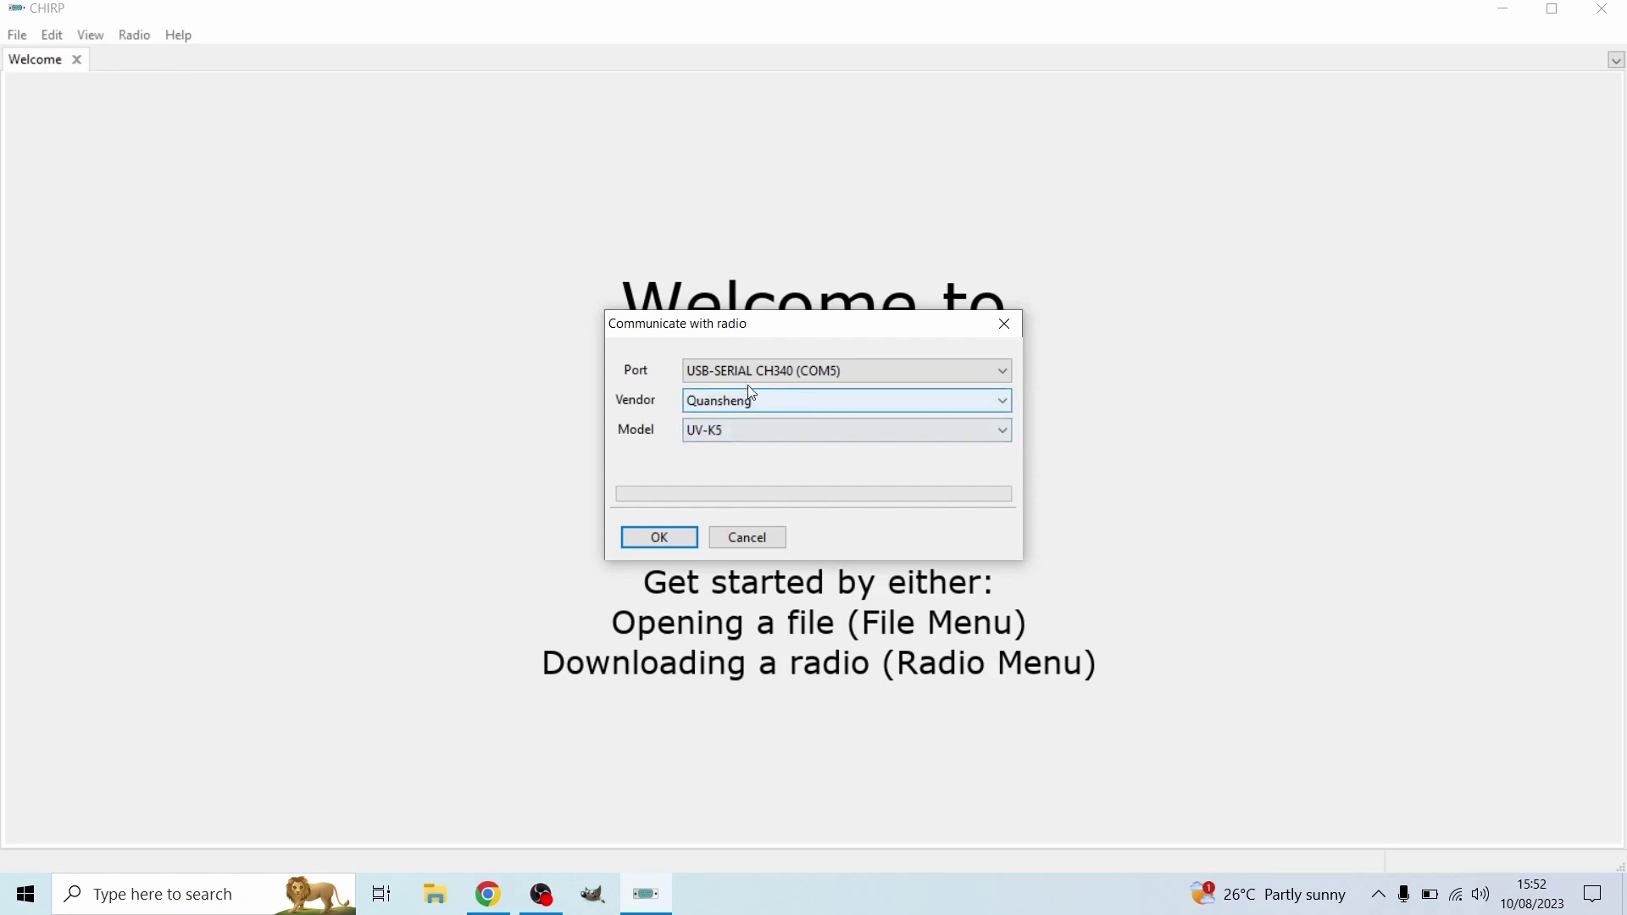
left_click(751, 374)
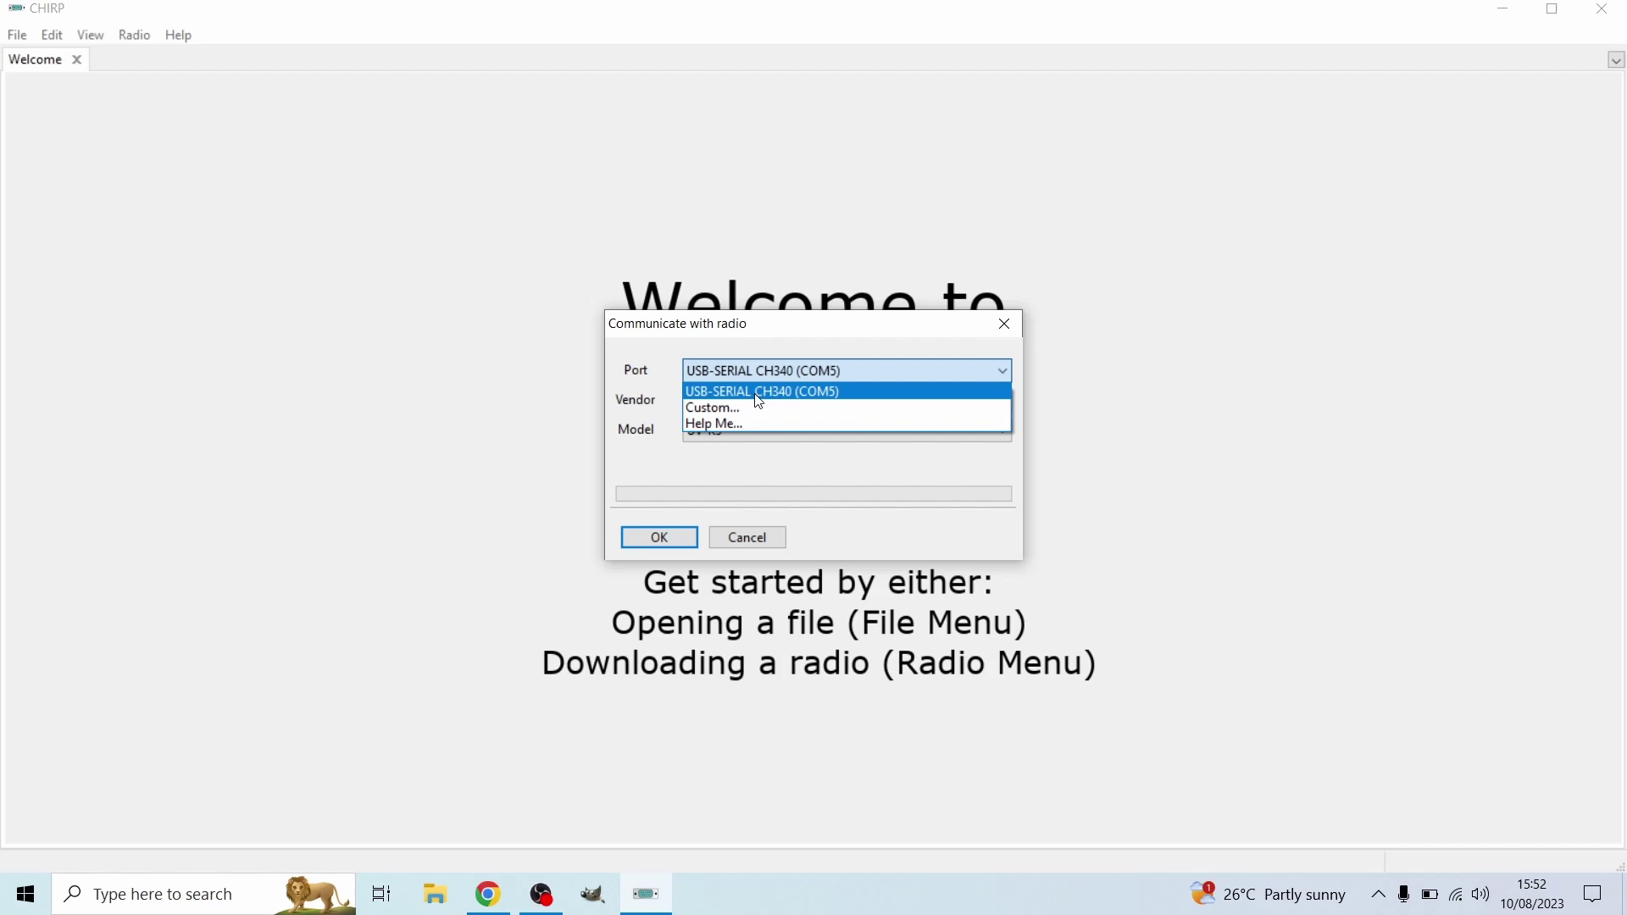
left_click(755, 392)
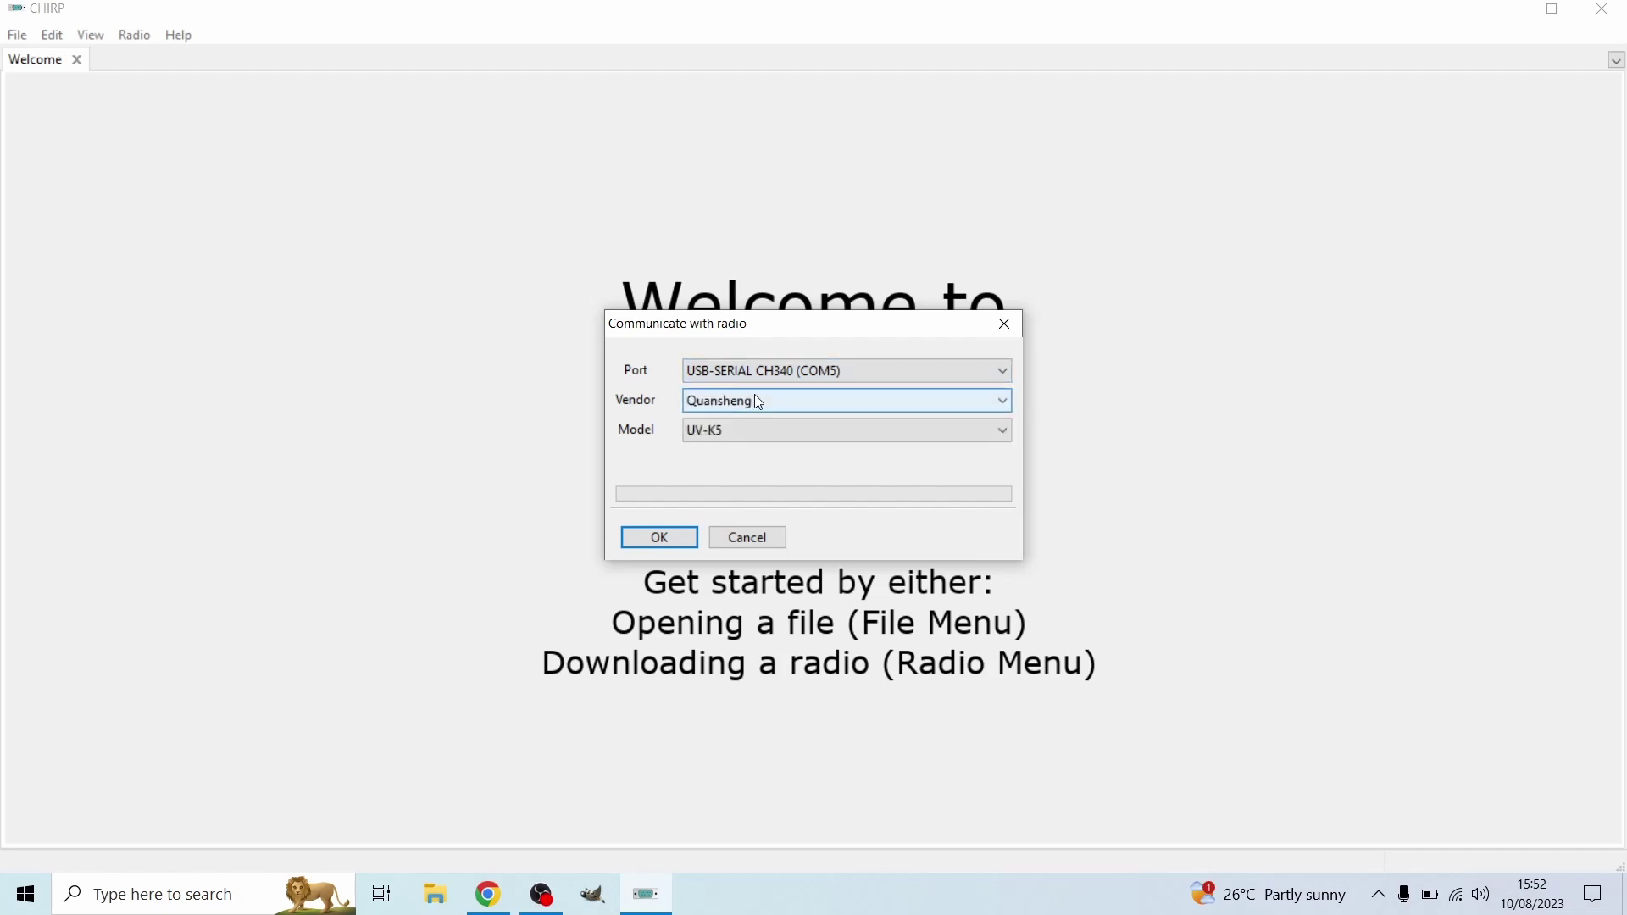
left_click(782, 405)
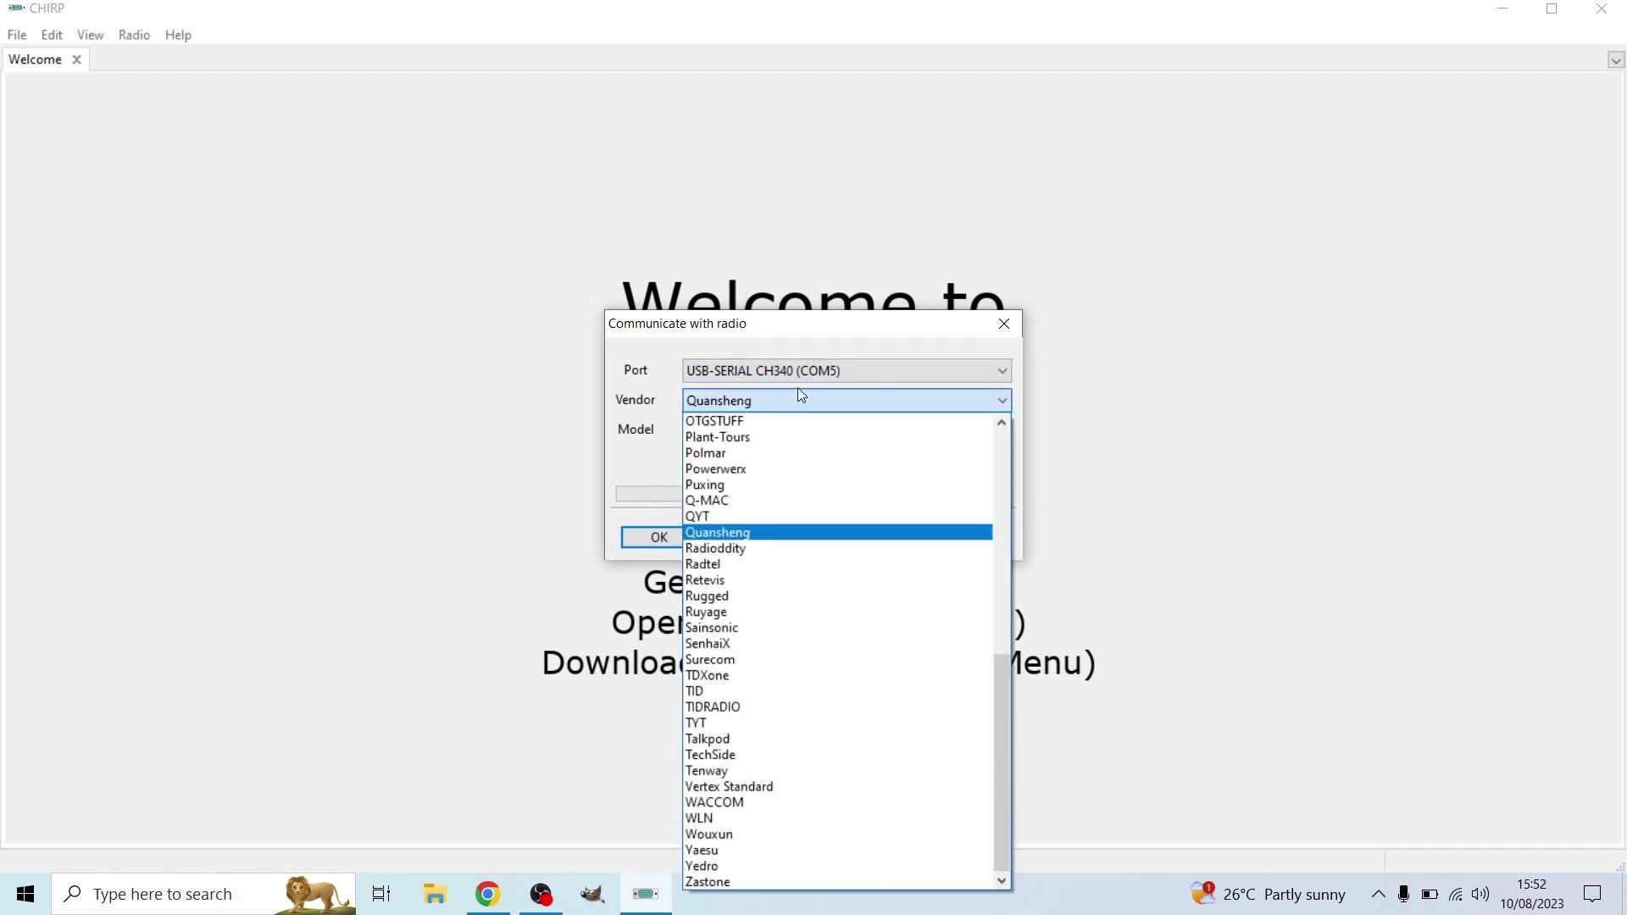
left_click(781, 534)
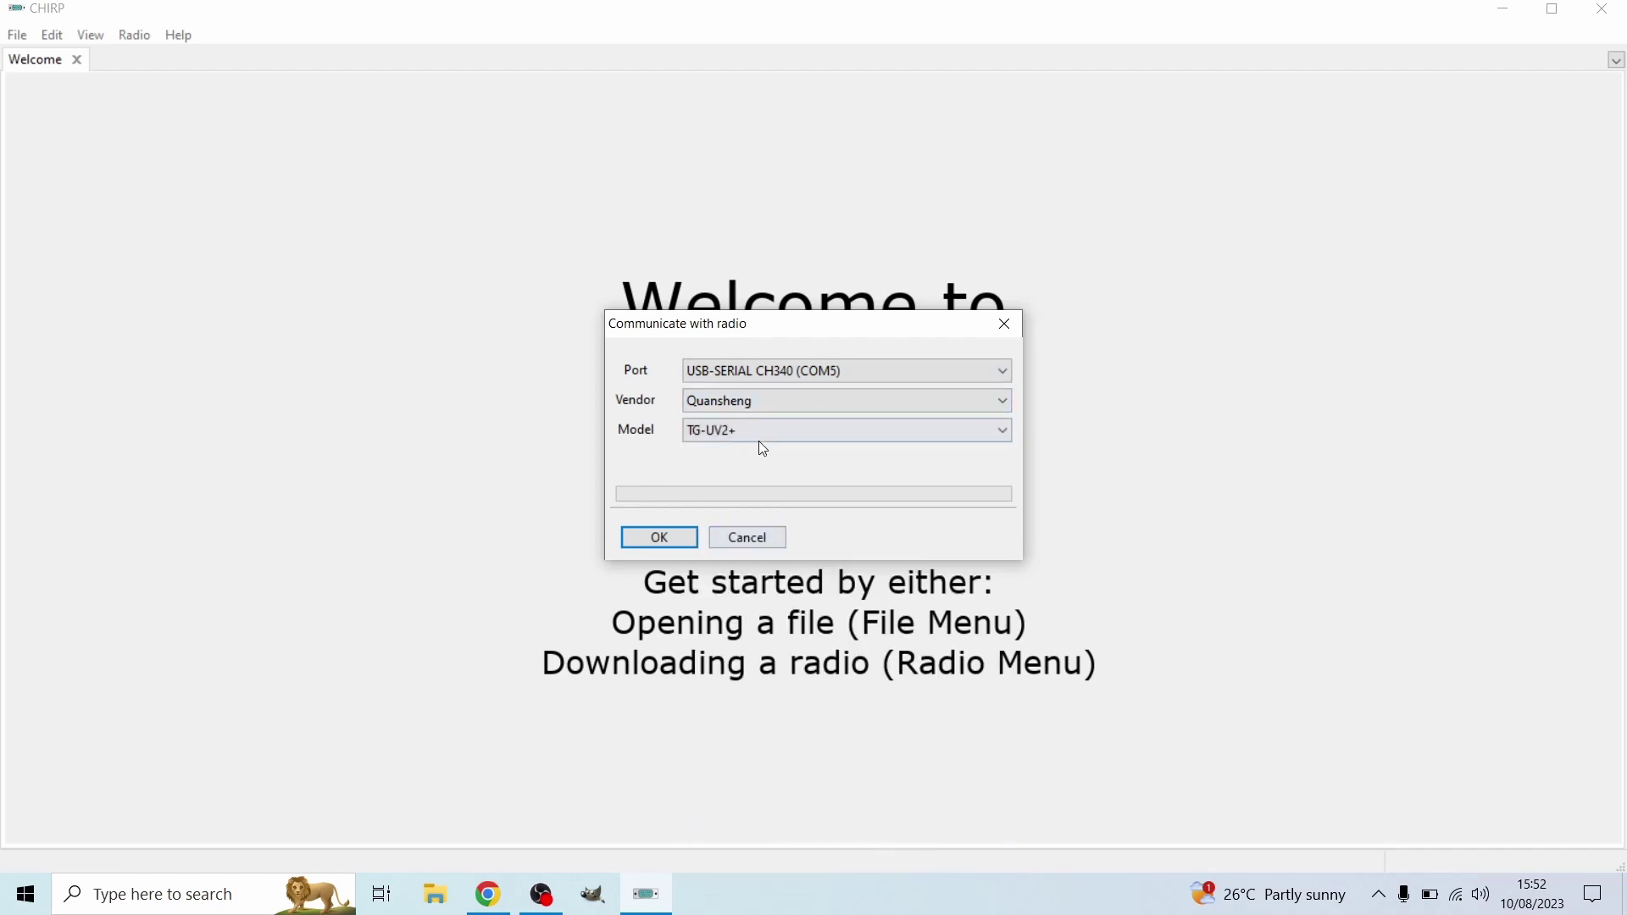
left_click(743, 432)
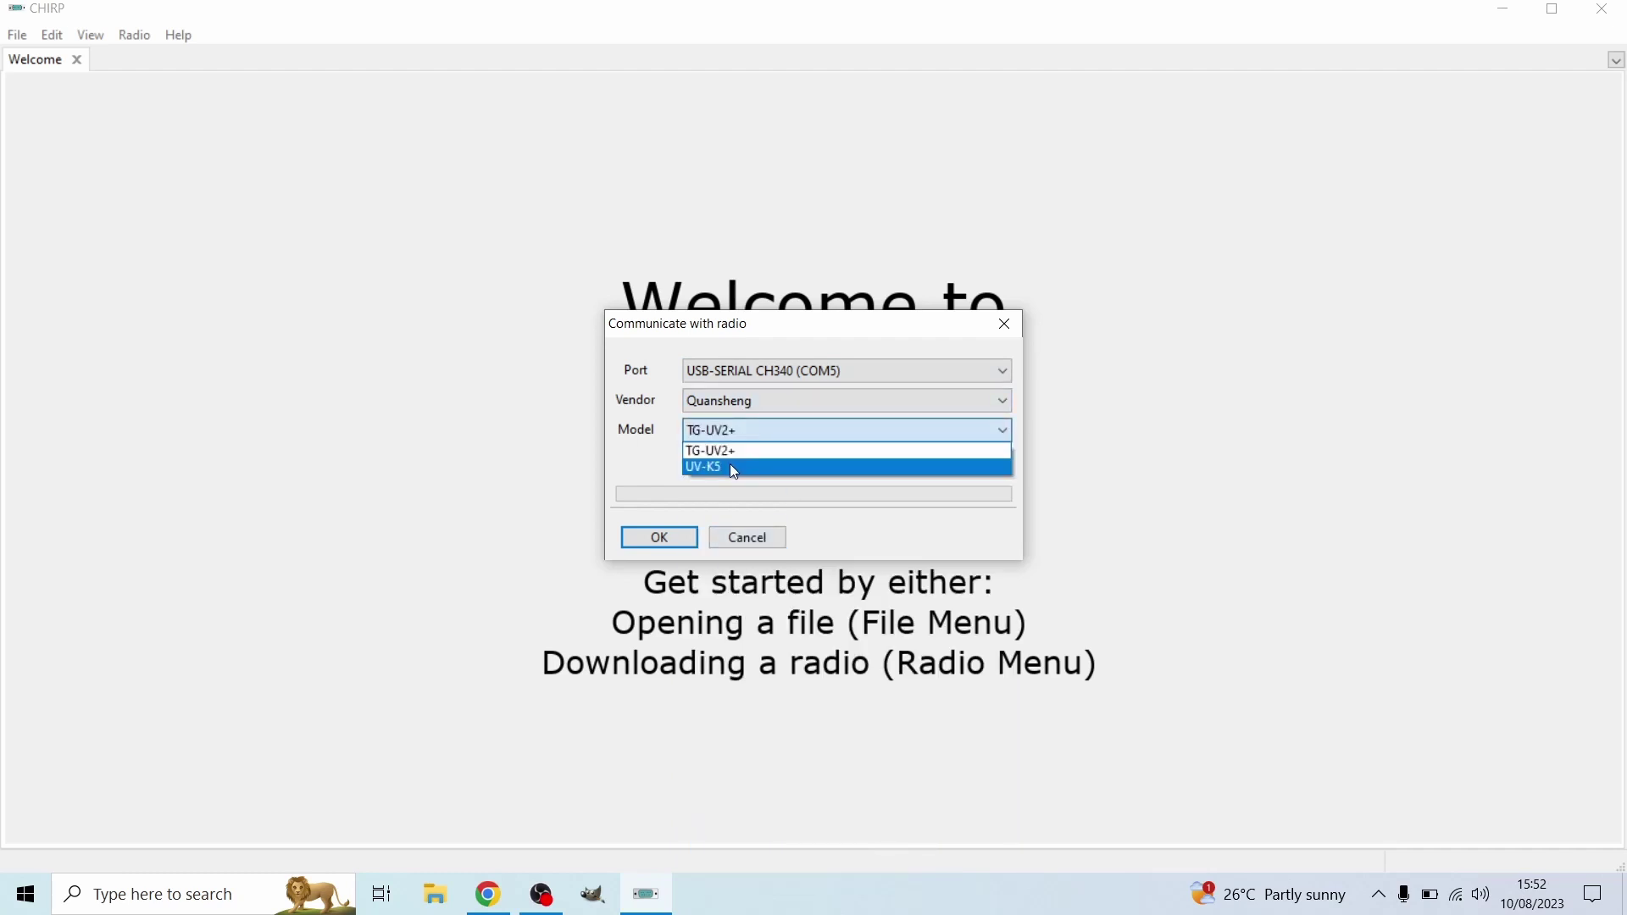
left_click(726, 467)
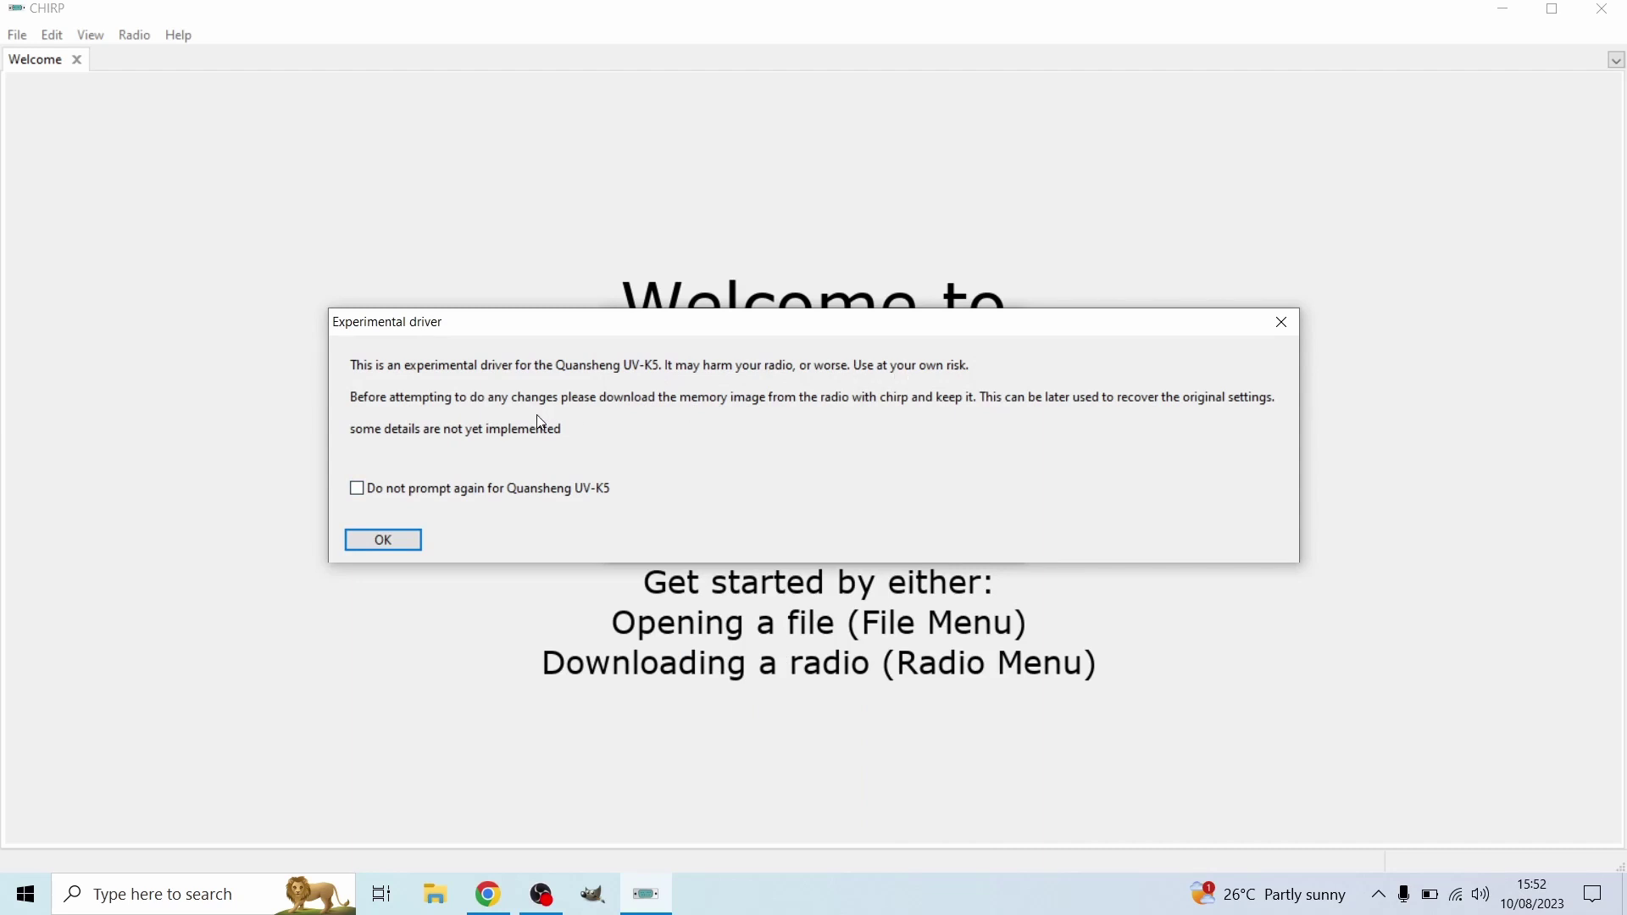
Accept the experimental driver notice and download the radio's image, disabling repeat download instructions for the Quansheng UV-K5.
left_click(400, 543)
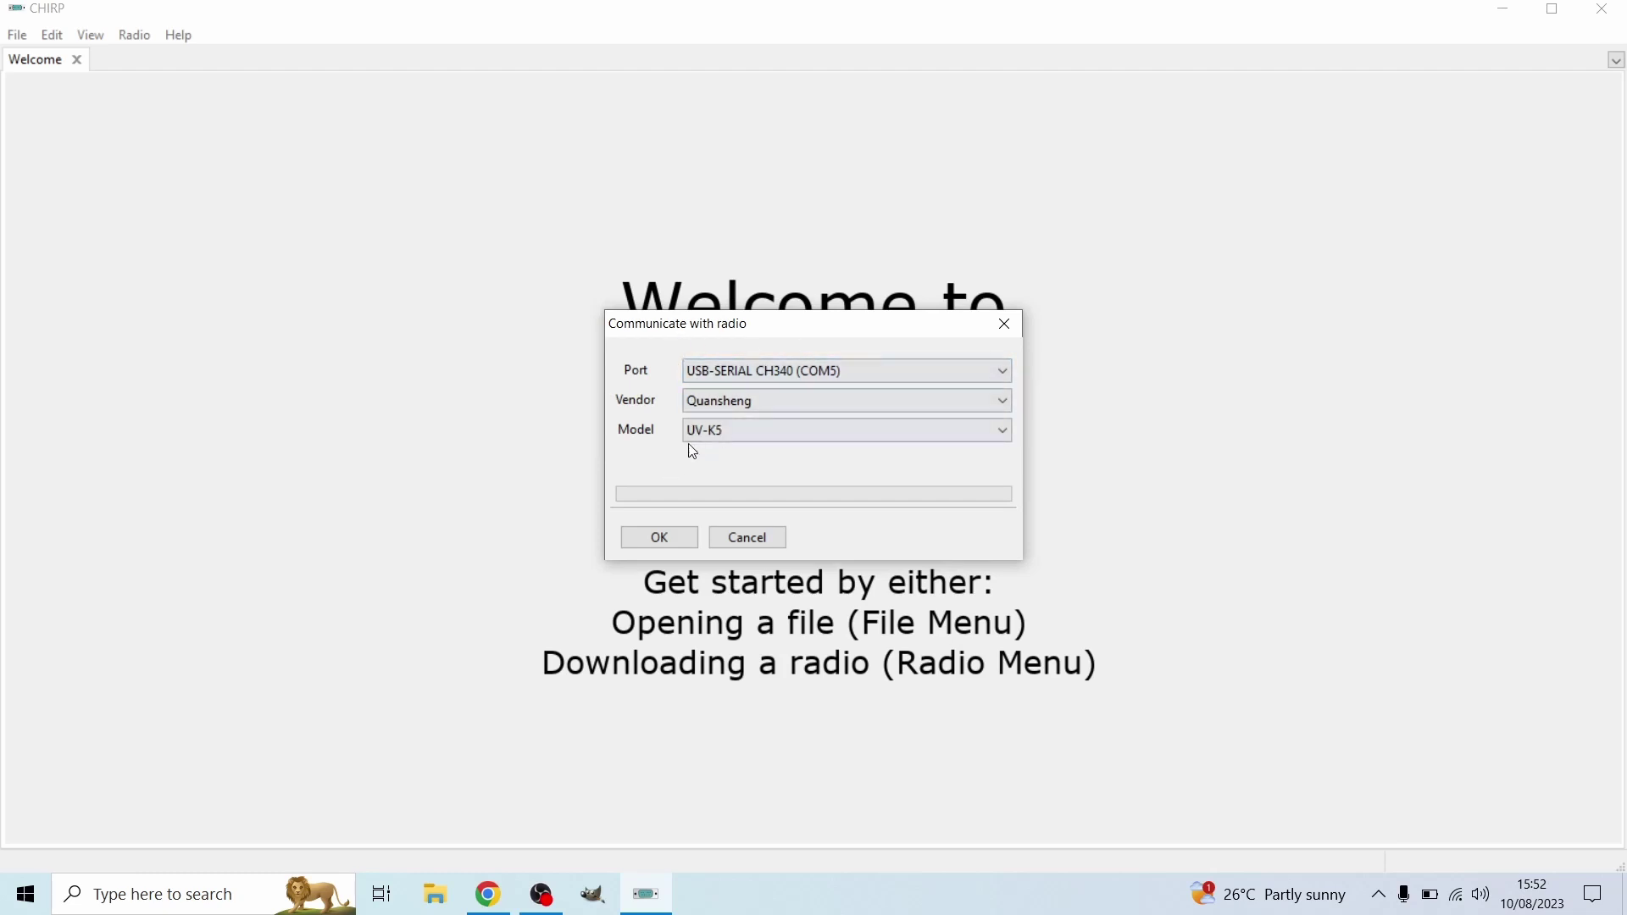
left_click(664, 536)
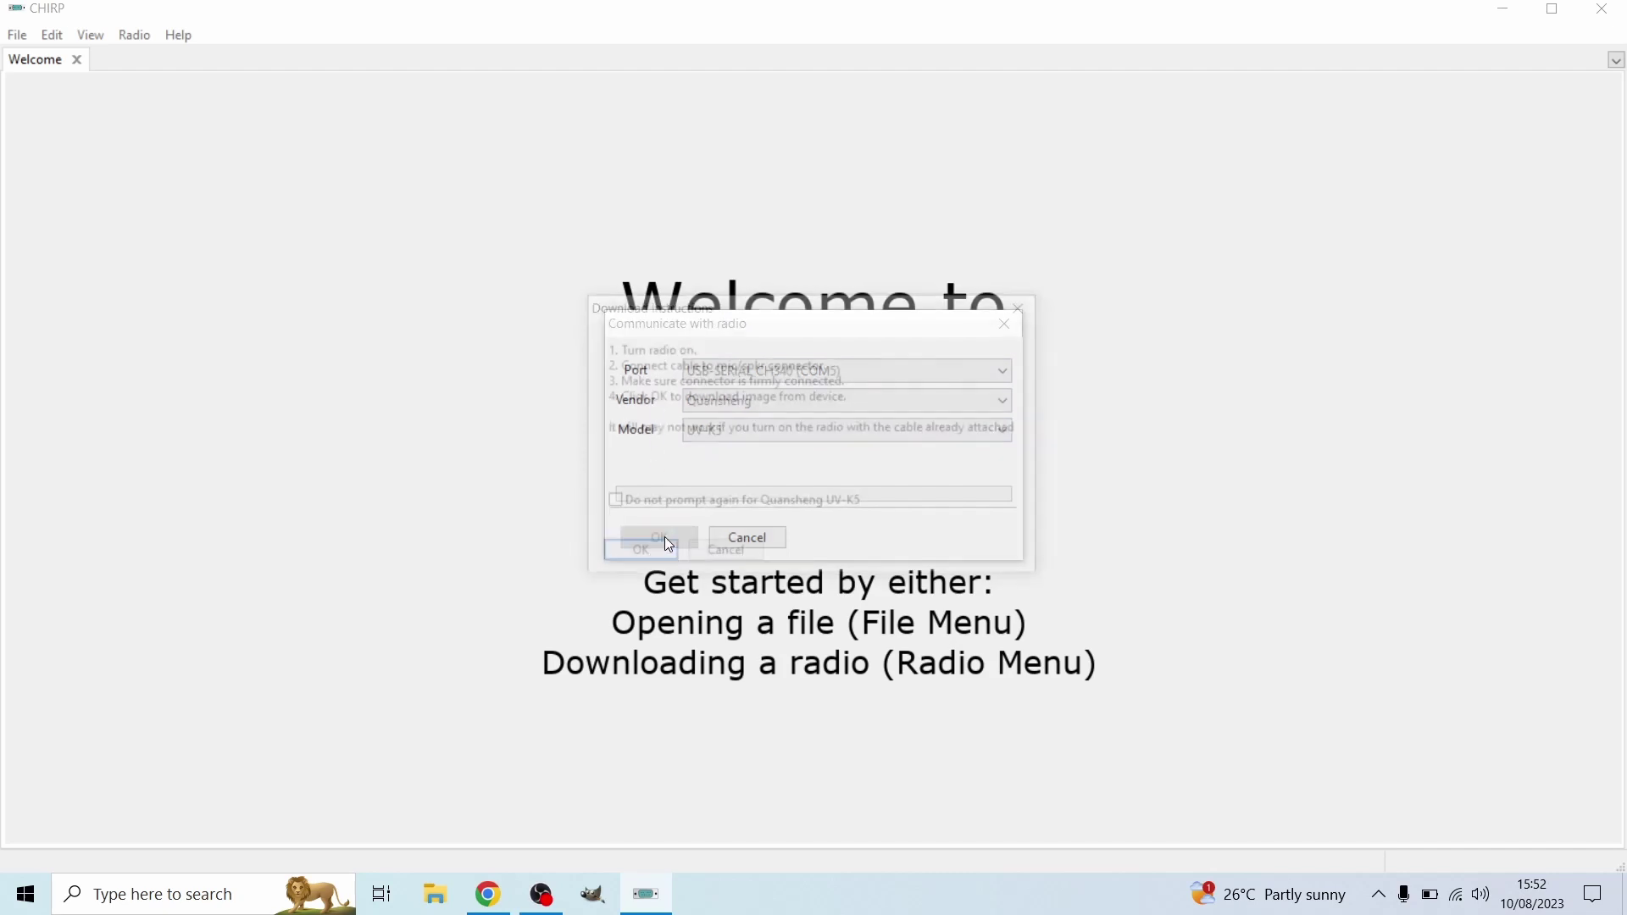
left_click(611, 503)
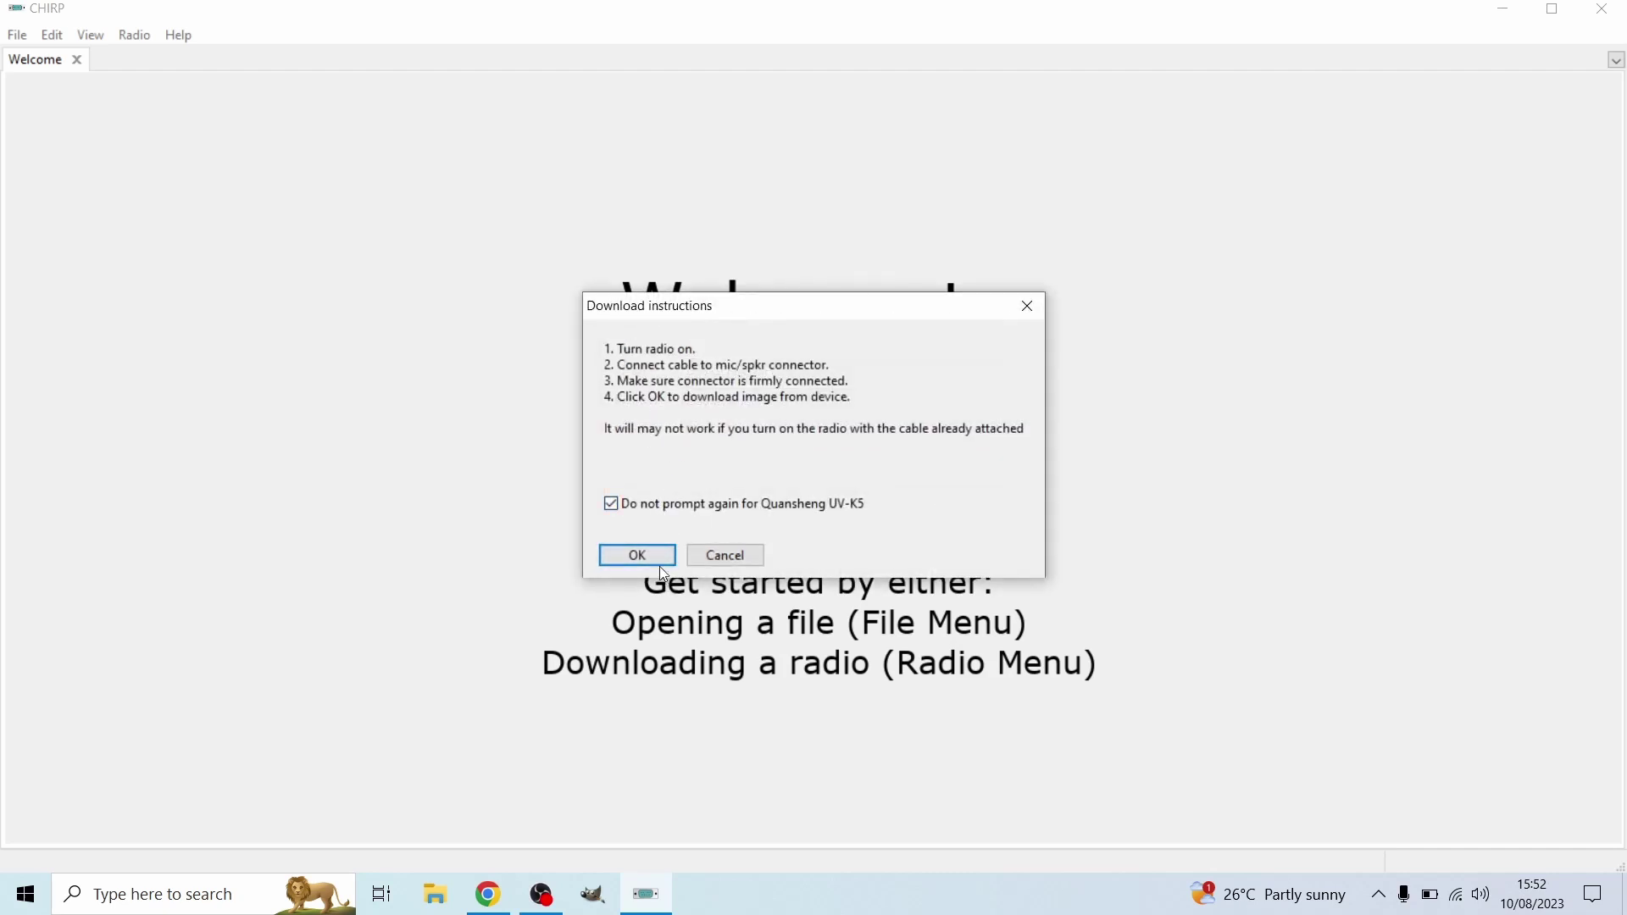
left_click(660, 562)
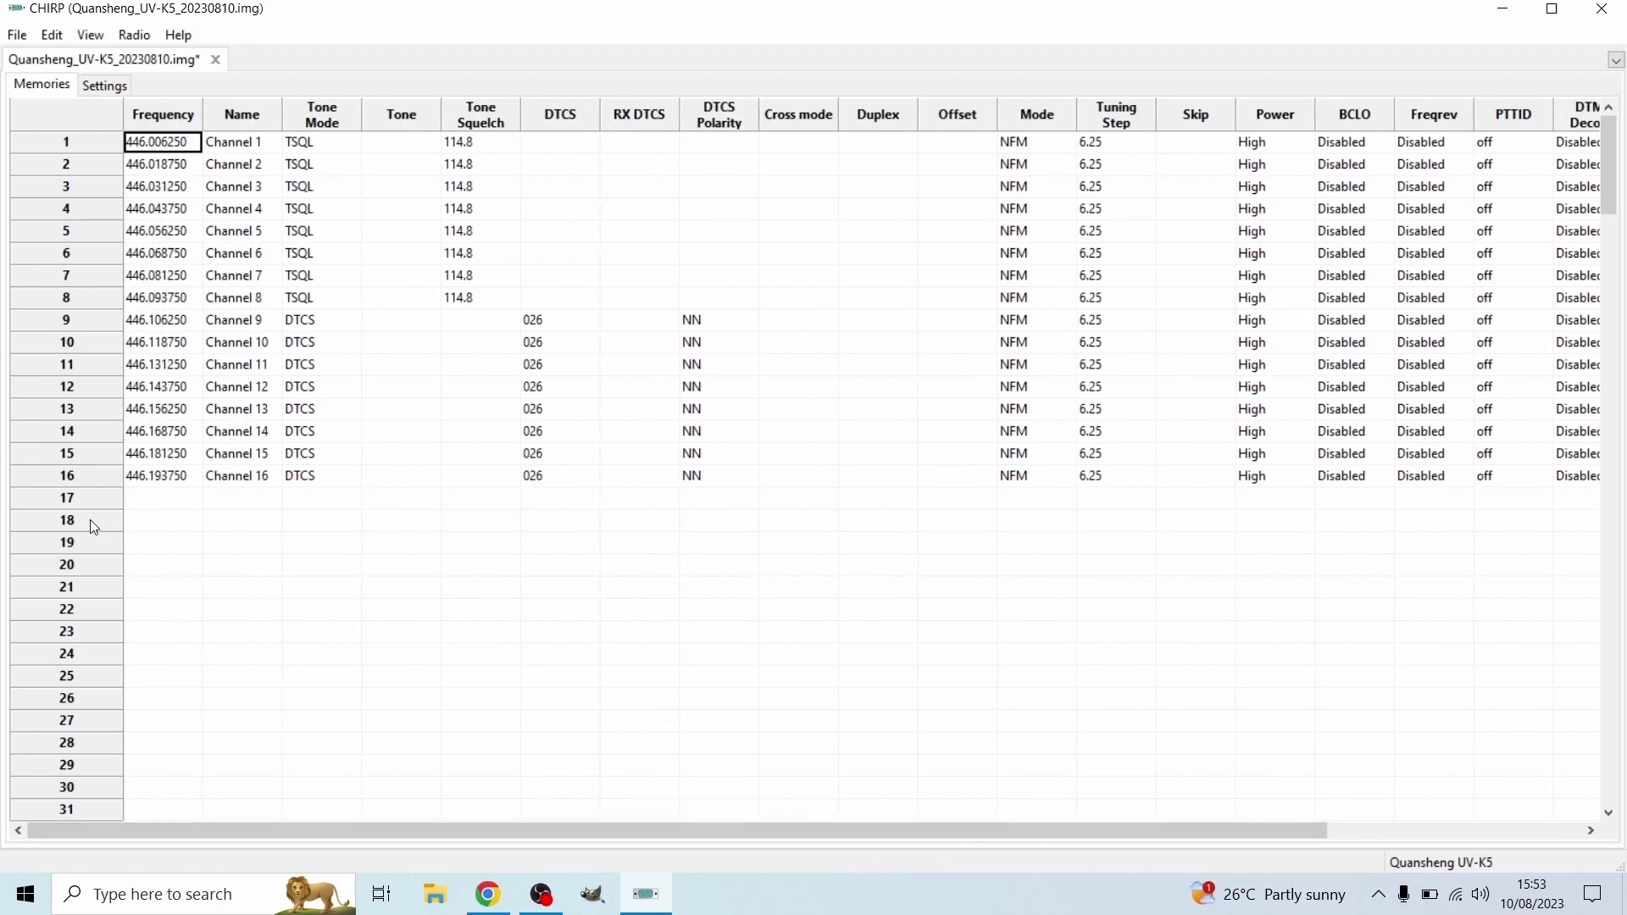
Select the empty memory row 18 and point out its frequency, name and tone mode cells.
left_click(138, 525)
left_click(157, 527)
left_click(237, 527)
left_click(236, 527)
left_click(343, 527)
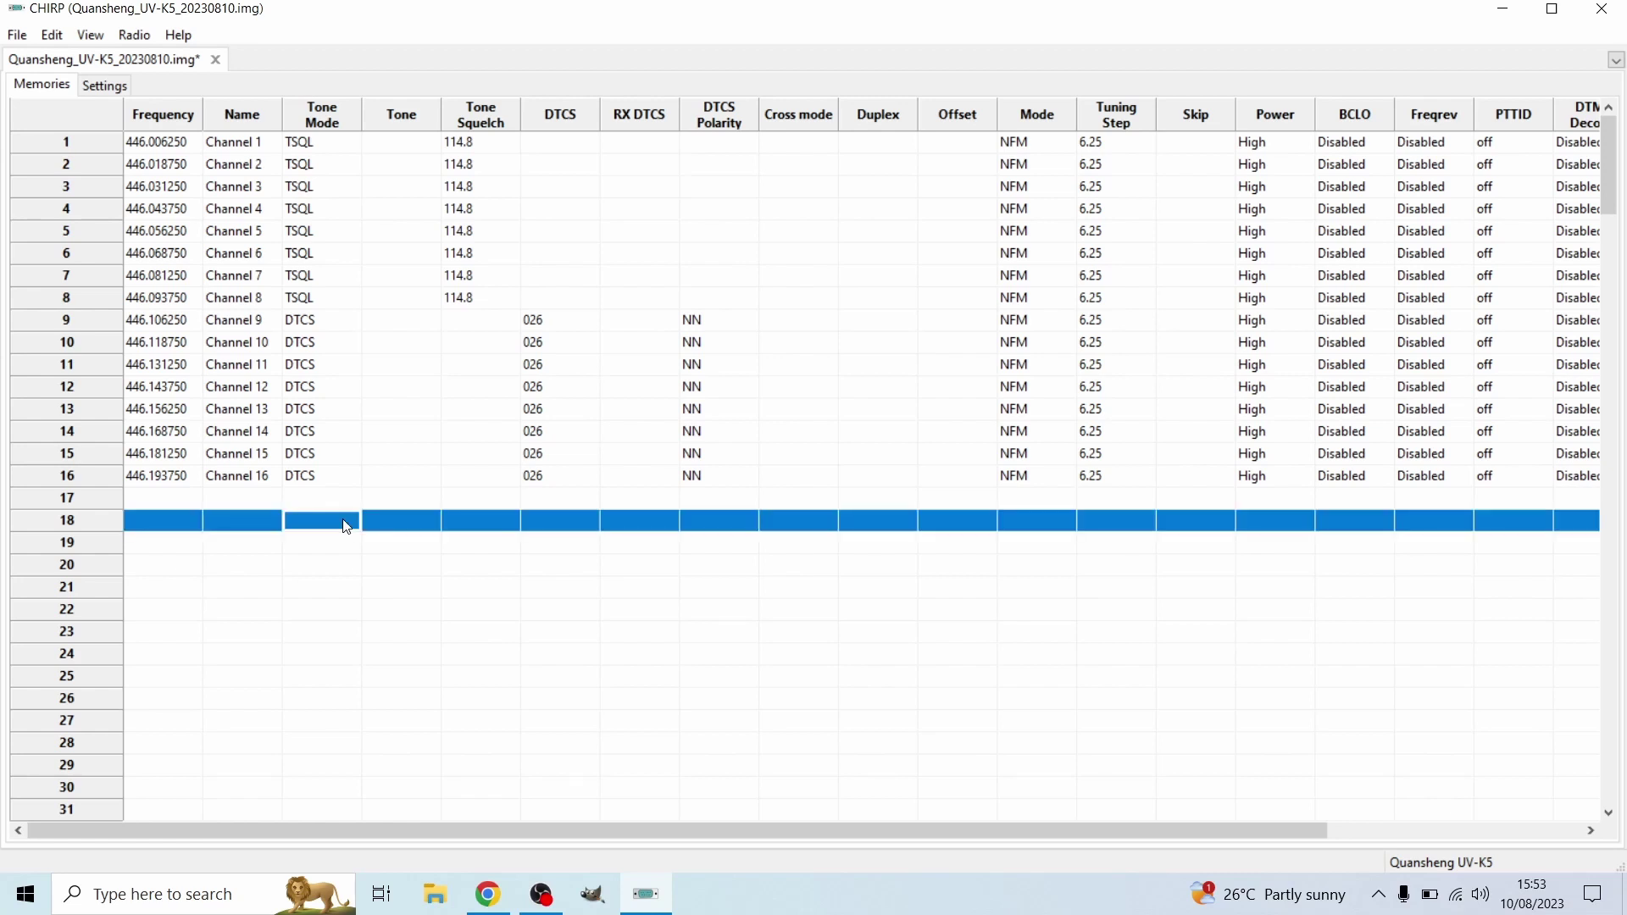
Review the radio's settings categories, including basic settings, programmable keys, DTMF settings and driver information, and return to the memories table.
left_click(111, 88)
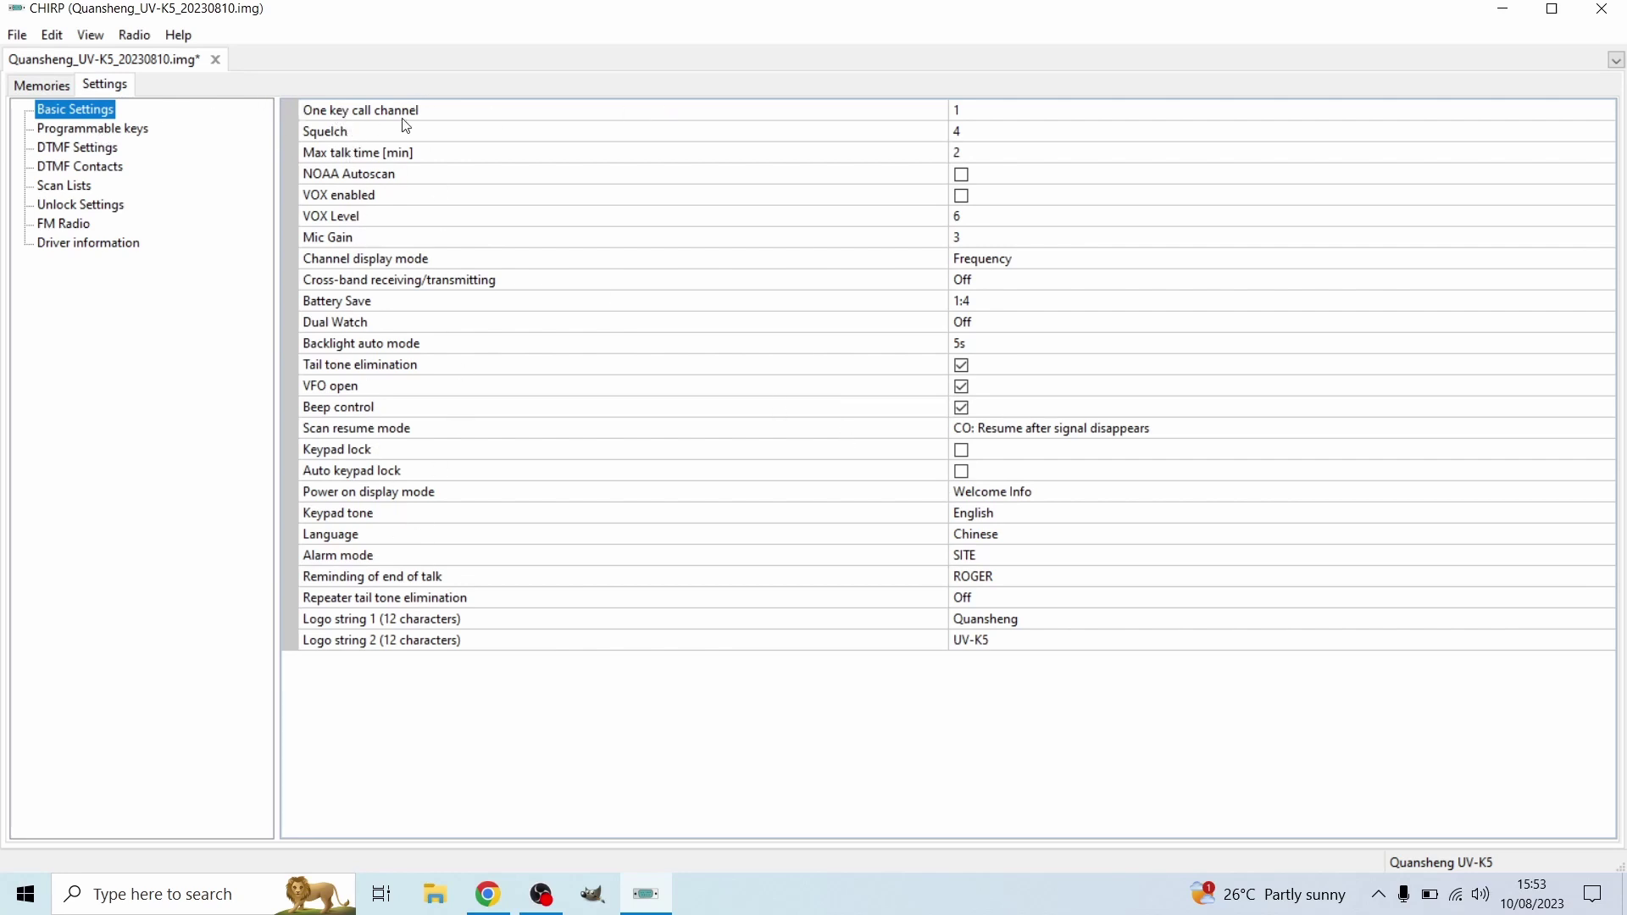
left_click(91, 130)
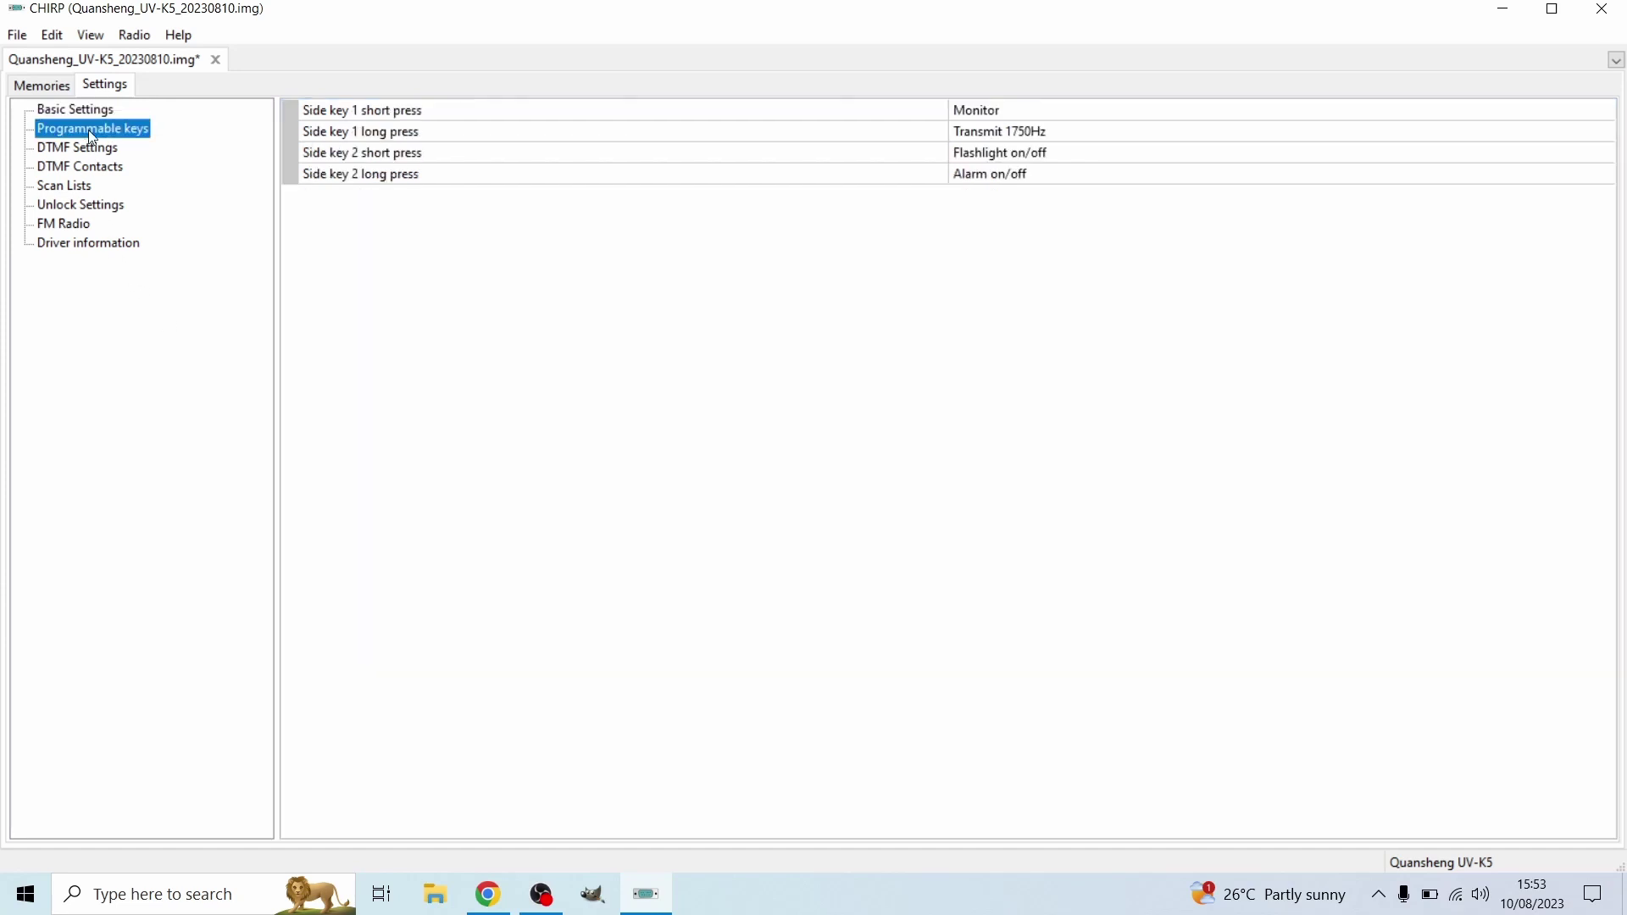
left_click(109, 150)
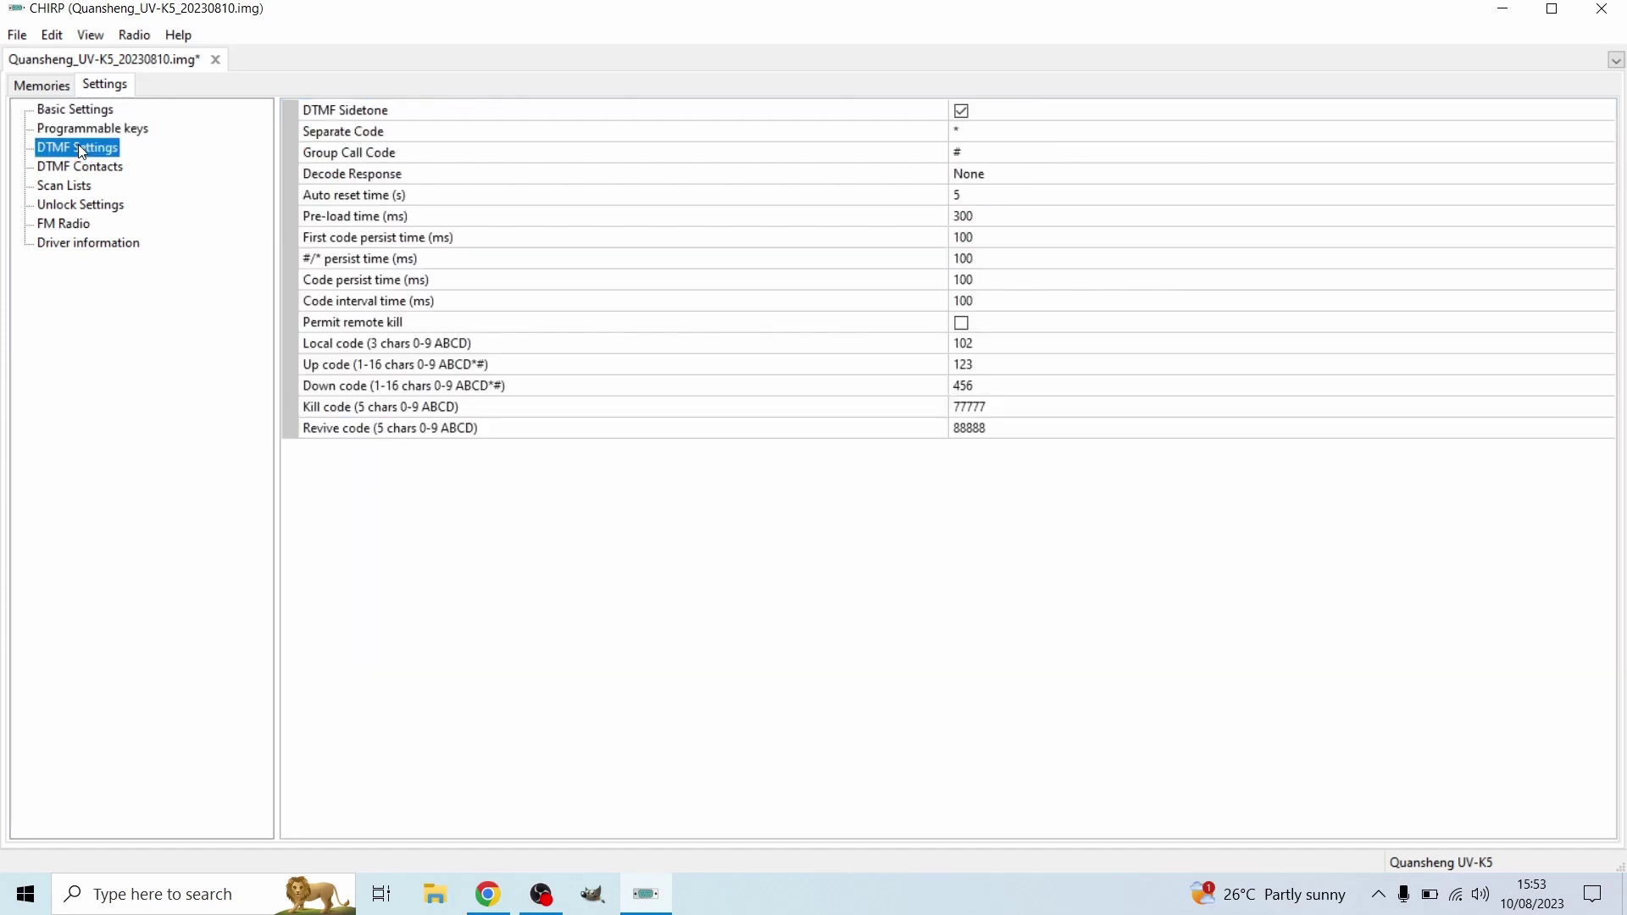
left_click(98, 188)
left_click(94, 243)
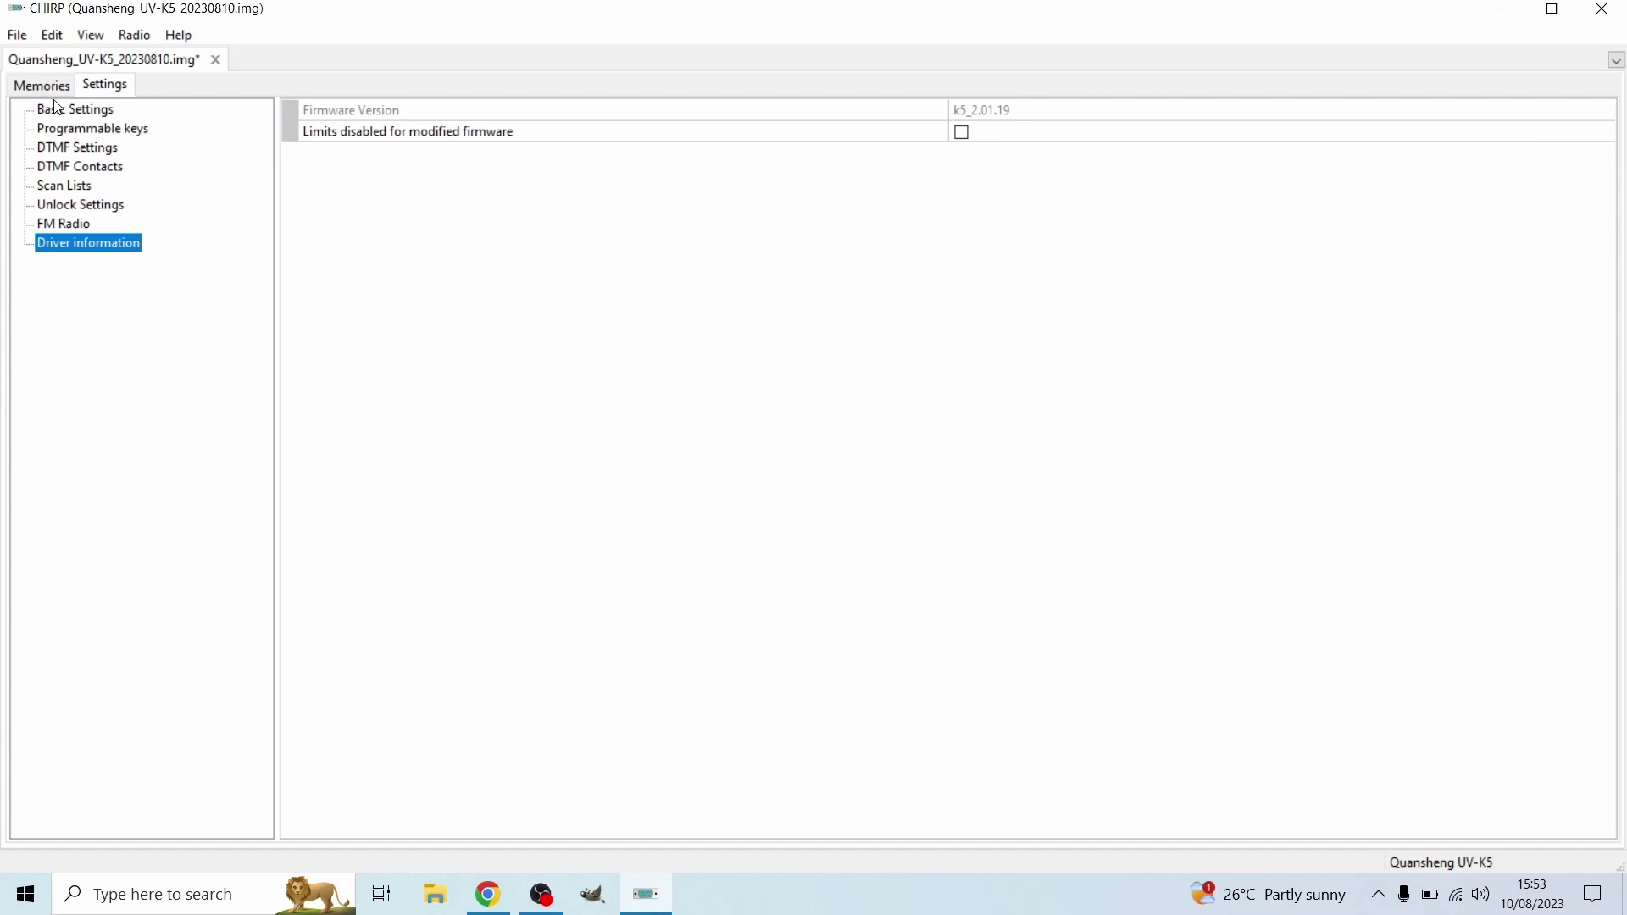
left_click(49, 87)
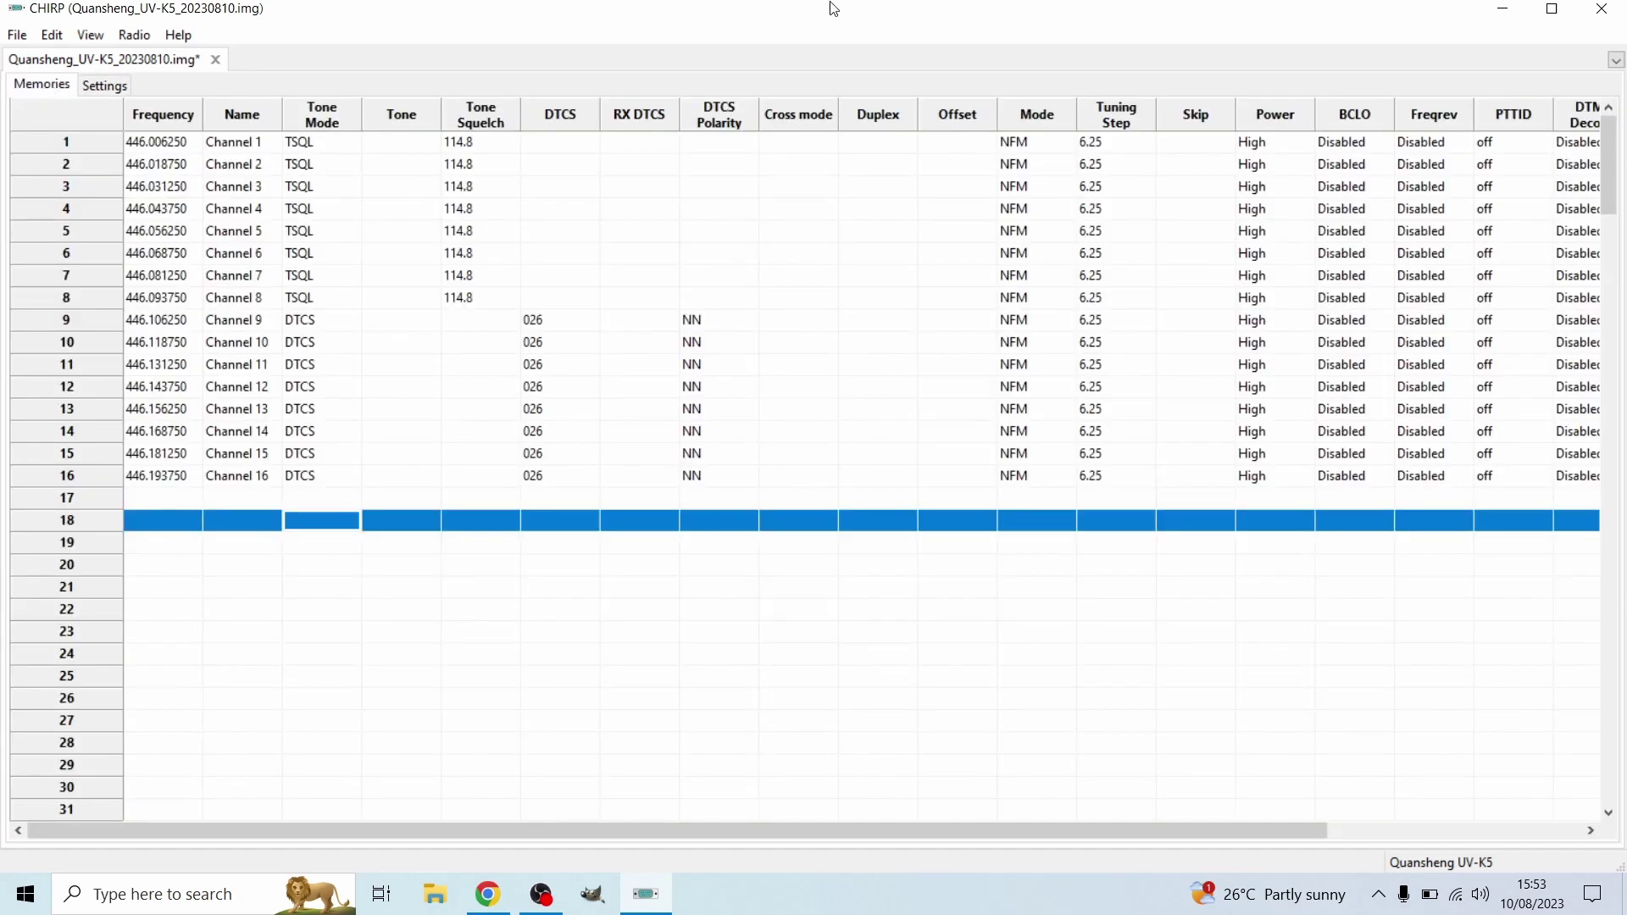